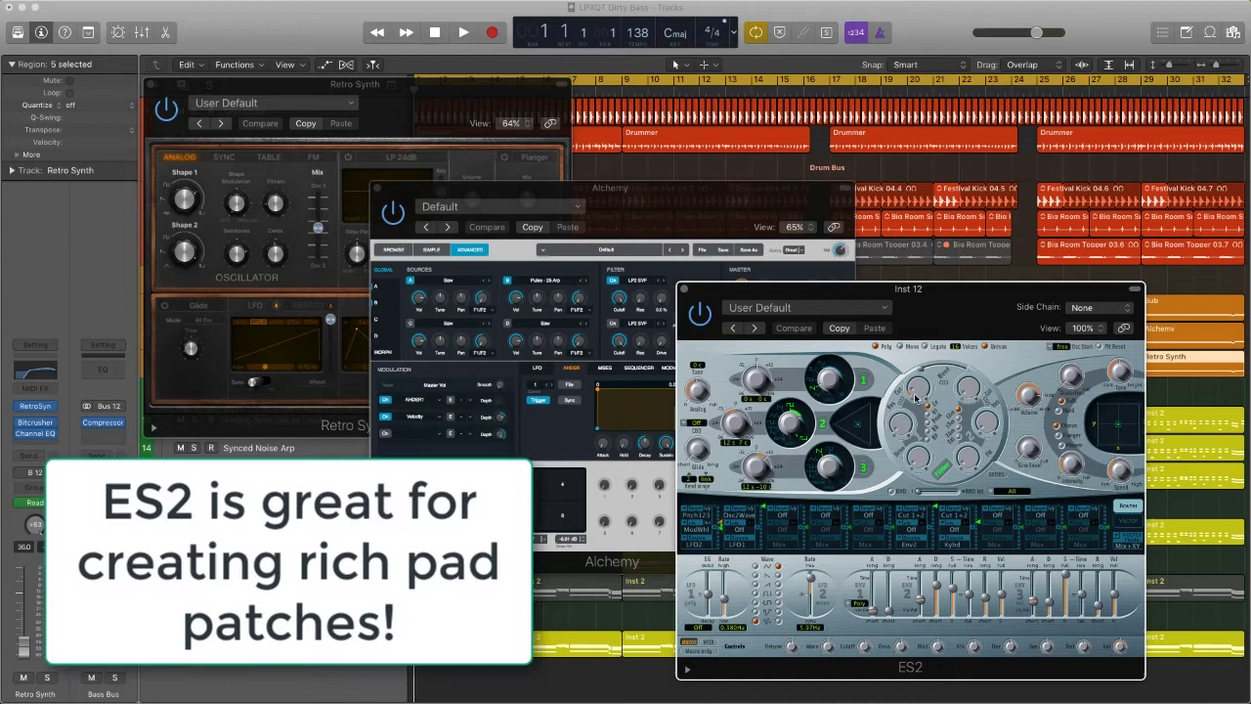
Drag a knob on the Inst 12 ES2 to modify its User Default patch
{"action": "left_click_drag", "start_coordinate": [916, 396], "coordinate": [919, 368]}
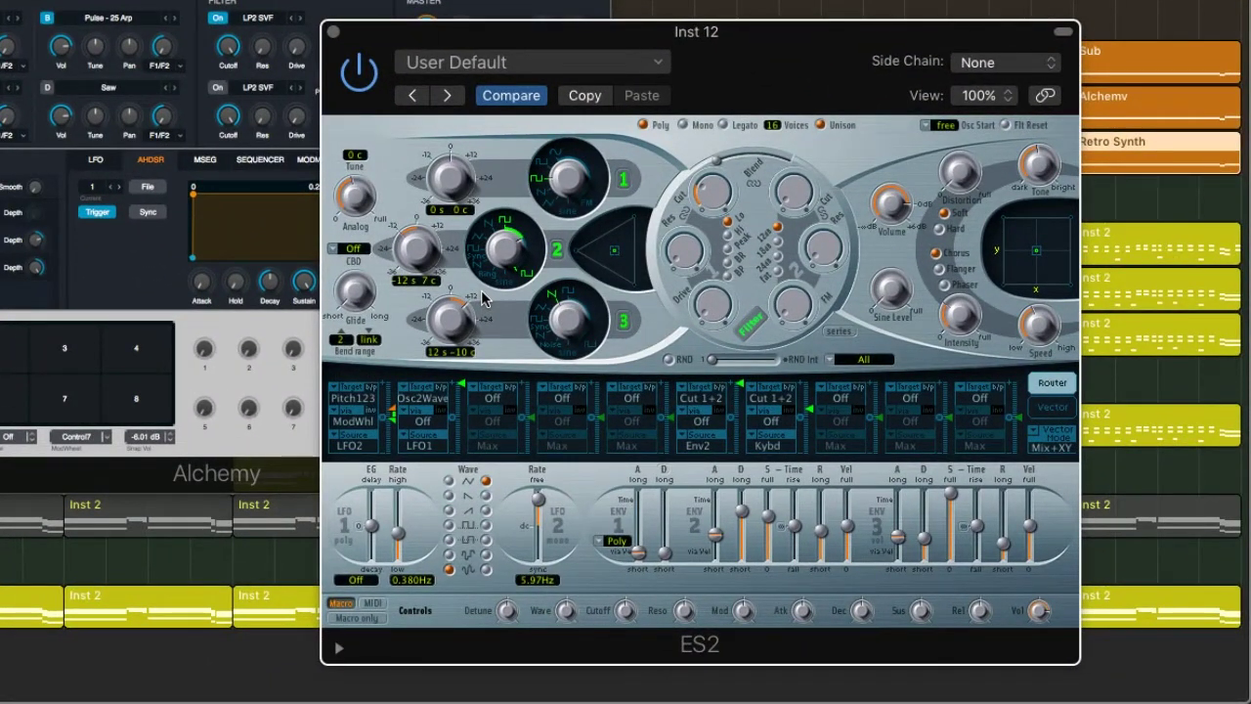
Change the Osc 2 and Osc 3 waves, lower a router intensity, and speed LFO 1 to 19 Hz
{"action": "left_click_drag", "start_coordinate": [500, 258], "coordinate": [495, 224]}
{"action": "left_click_drag", "start_coordinate": [577, 340], "coordinate": [563, 336]}
{"action": "left_click_drag", "start_coordinate": [465, 395], "coordinate": [466, 427]}
{"action": "mouse_move", "coordinate": [398, 537]}
{"action": "left_mouse_down"}
{"action": "mouse_move", "coordinate": [403, 510]}
{"action": "mouse_move", "coordinate": [401, 521]}
{"action": "left_mouse_up"}
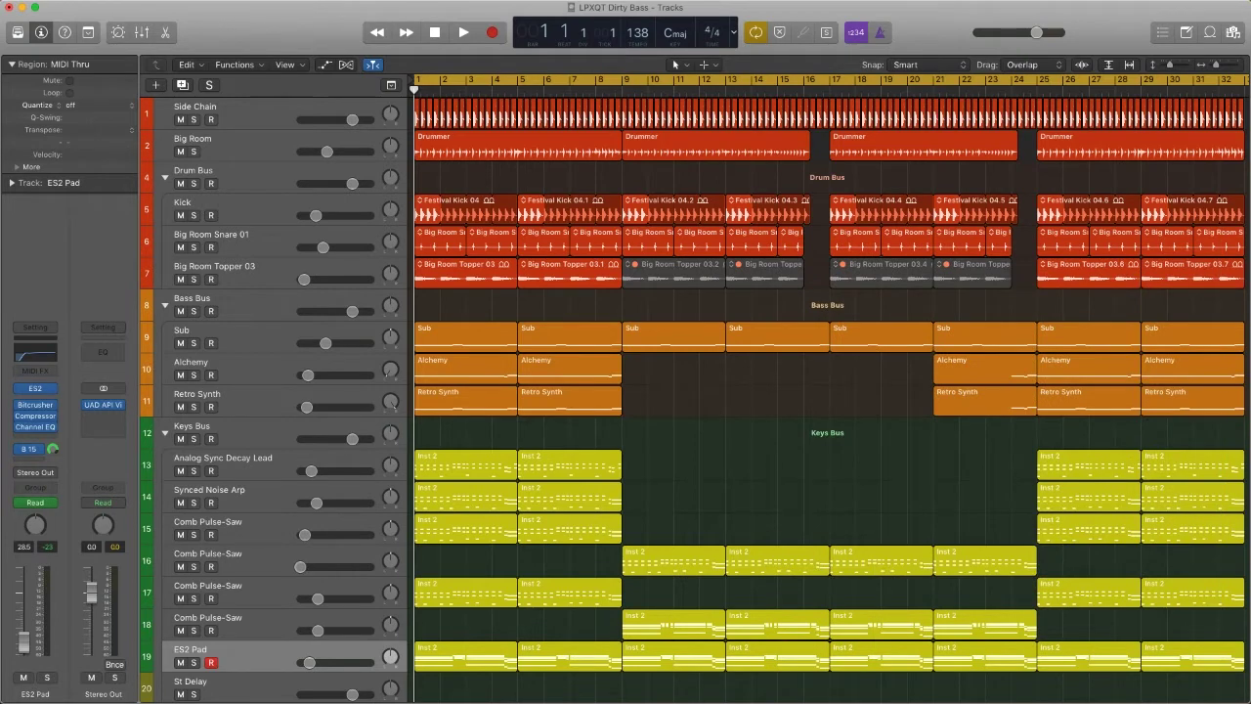
Play the project and solo, then unsolo, the ES2 Pad track
{"action": "key", "text": "space"}
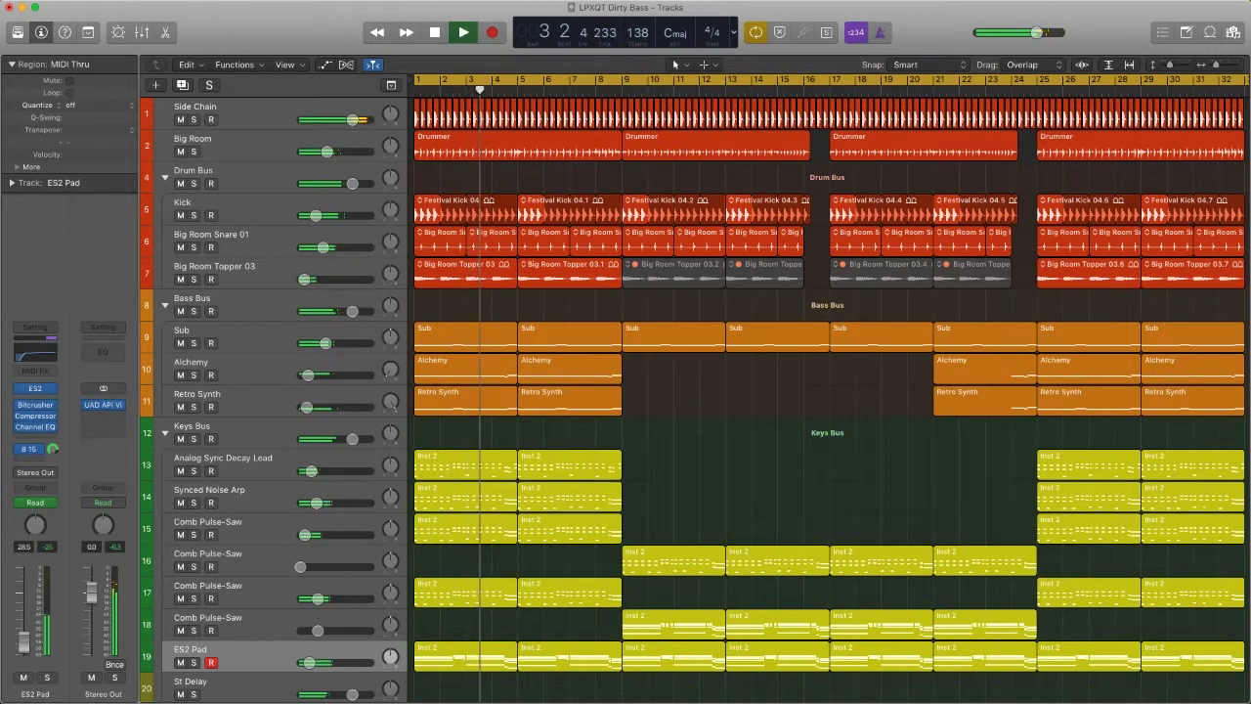
{"action": "left_click", "coordinate": [194, 663]}
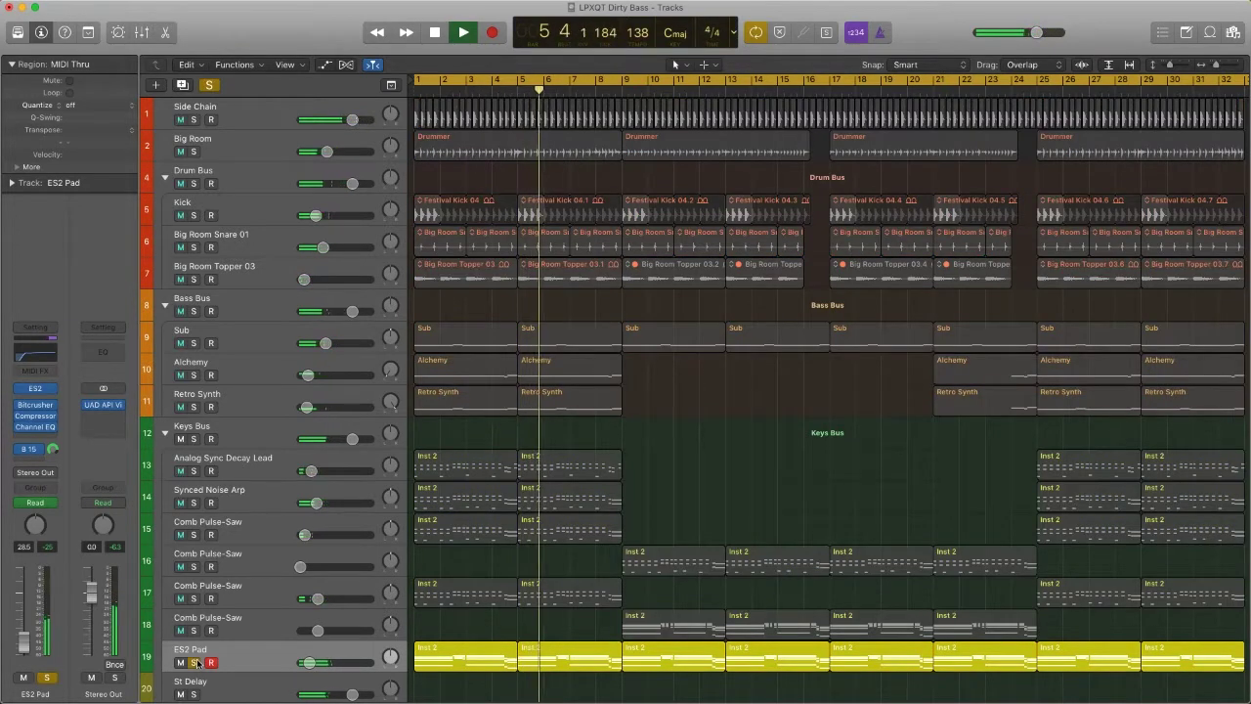
{"action": "left_click", "coordinate": [193, 663]}
{"action": "left_click", "coordinate": [194, 663]}
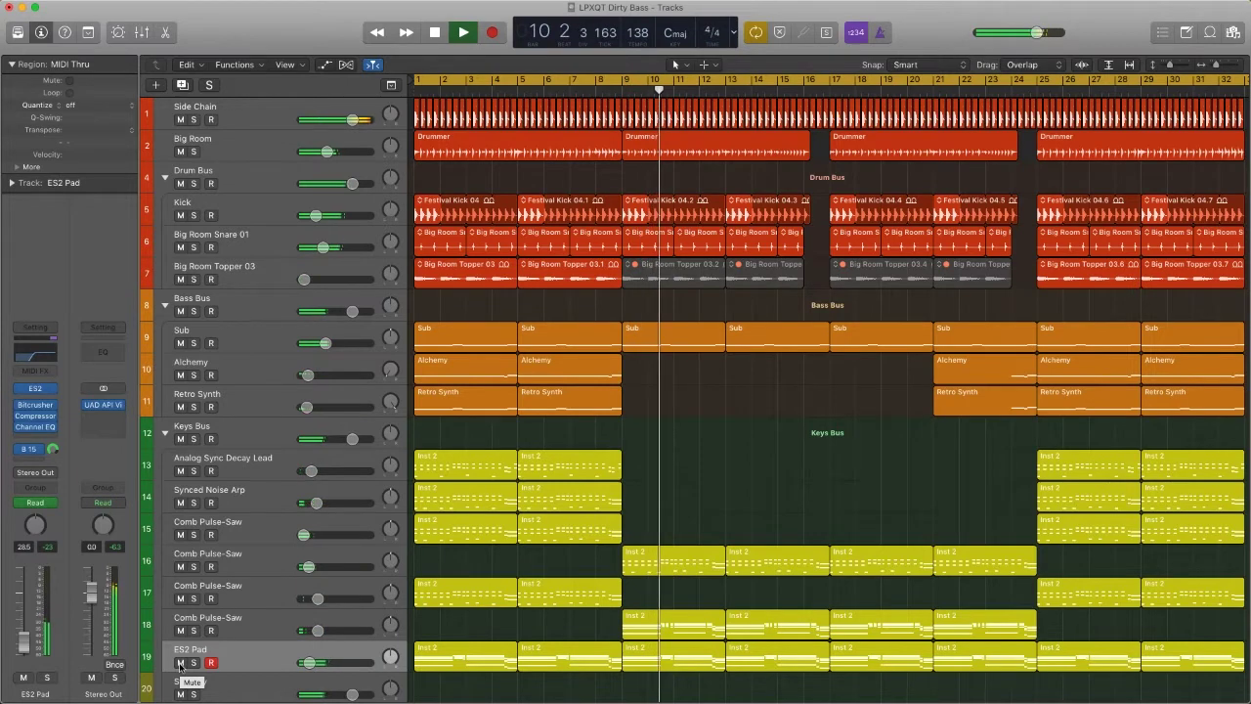
Mute and unmute the ES2 Pad track, then cycle bars 17 to 23
{"action": "left_click", "coordinate": [180, 663]}
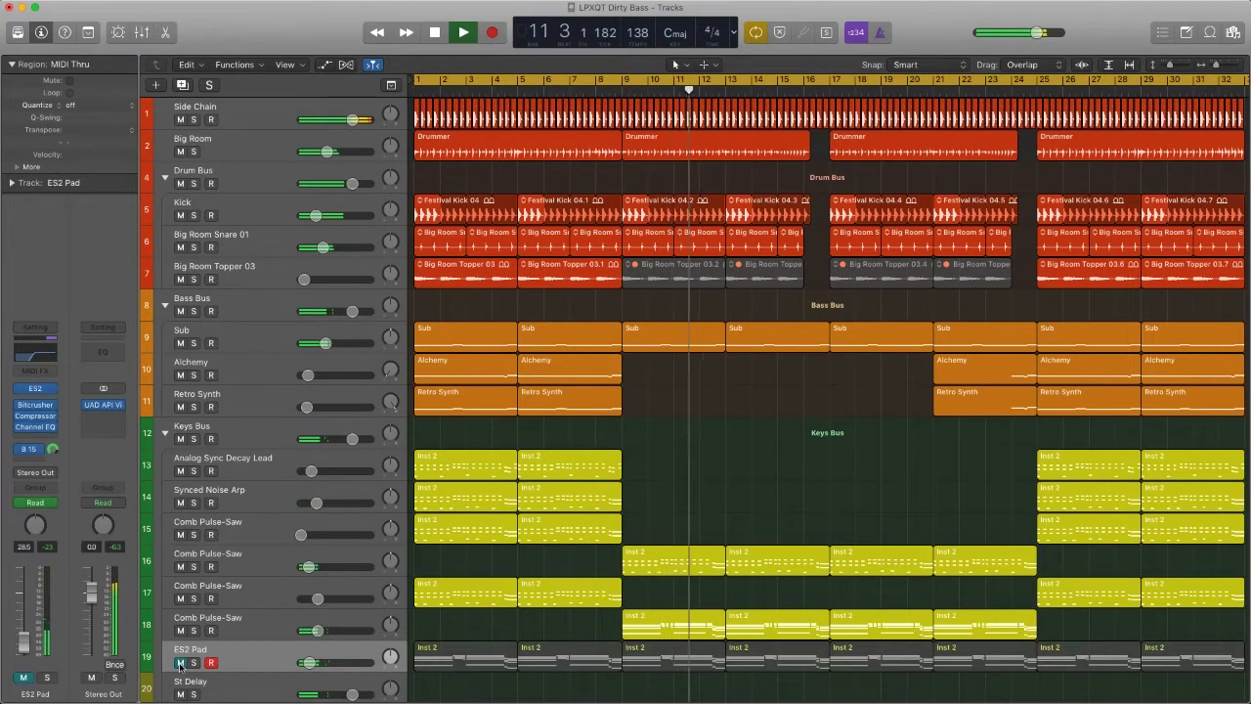
{"action": "left_click", "coordinate": [180, 663]}
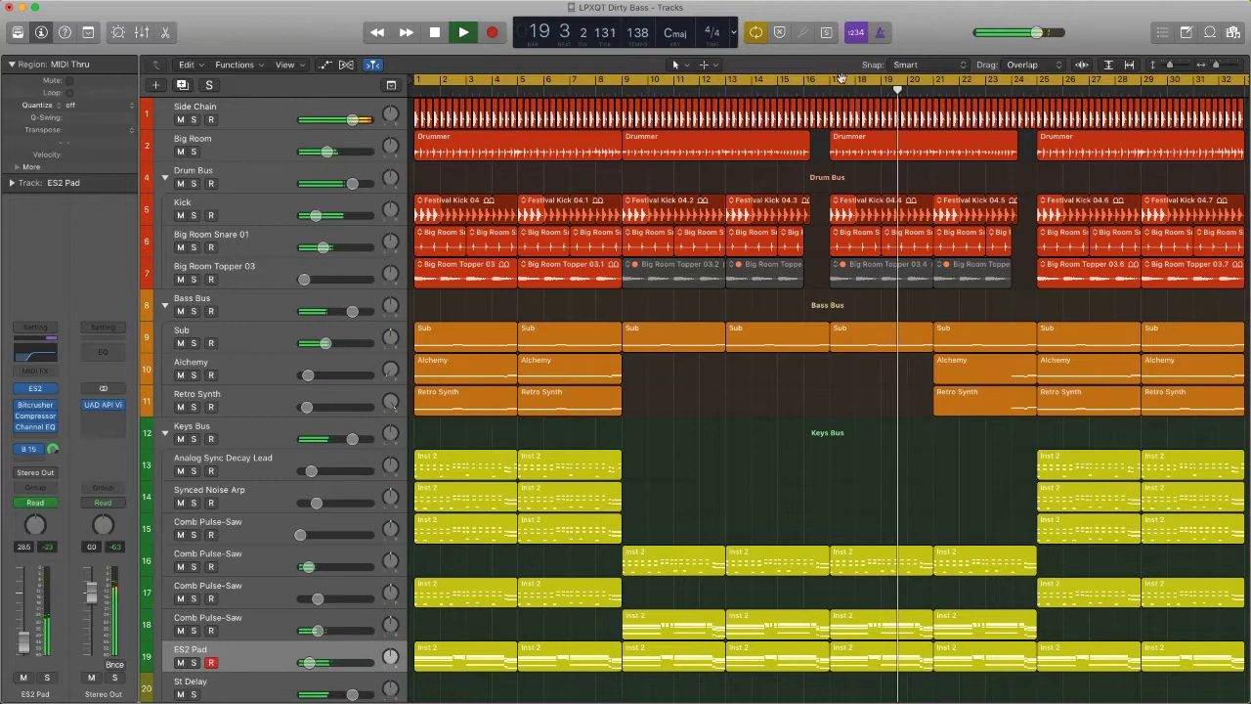
{"action": "left_click_drag", "start_coordinate": [832, 79], "coordinate": [1036, 106]}
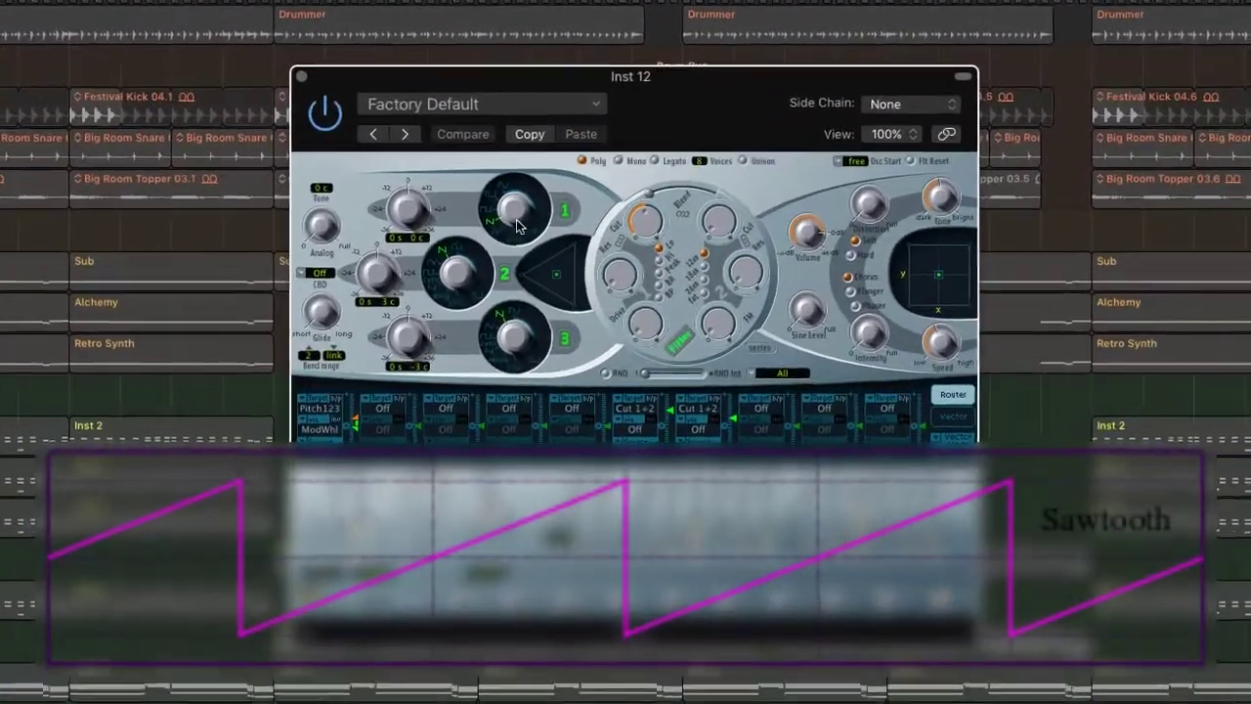
Audition and choose the waveforms for ES2 oscillators 1, 2 and 3
{"action": "left_click_drag", "start_coordinate": [517, 226], "coordinate": [510, 211]}
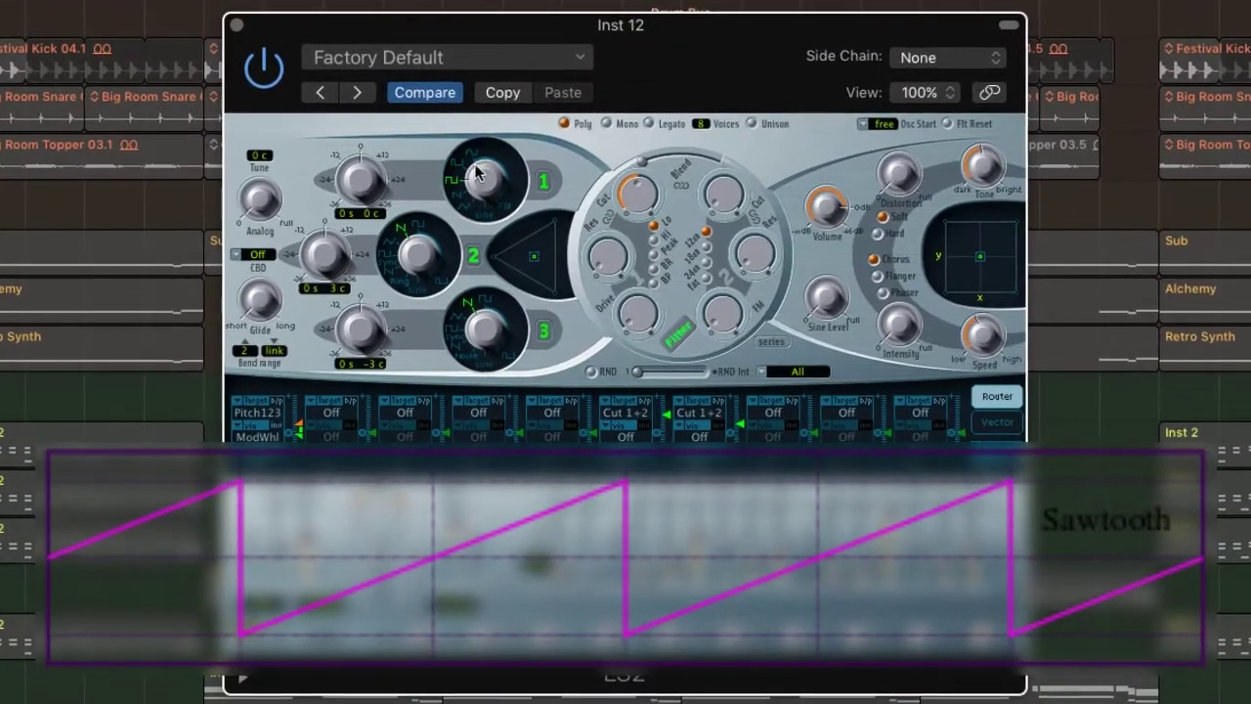
{"action": "left_click_drag", "start_coordinate": [478, 172], "coordinate": [480, 192]}
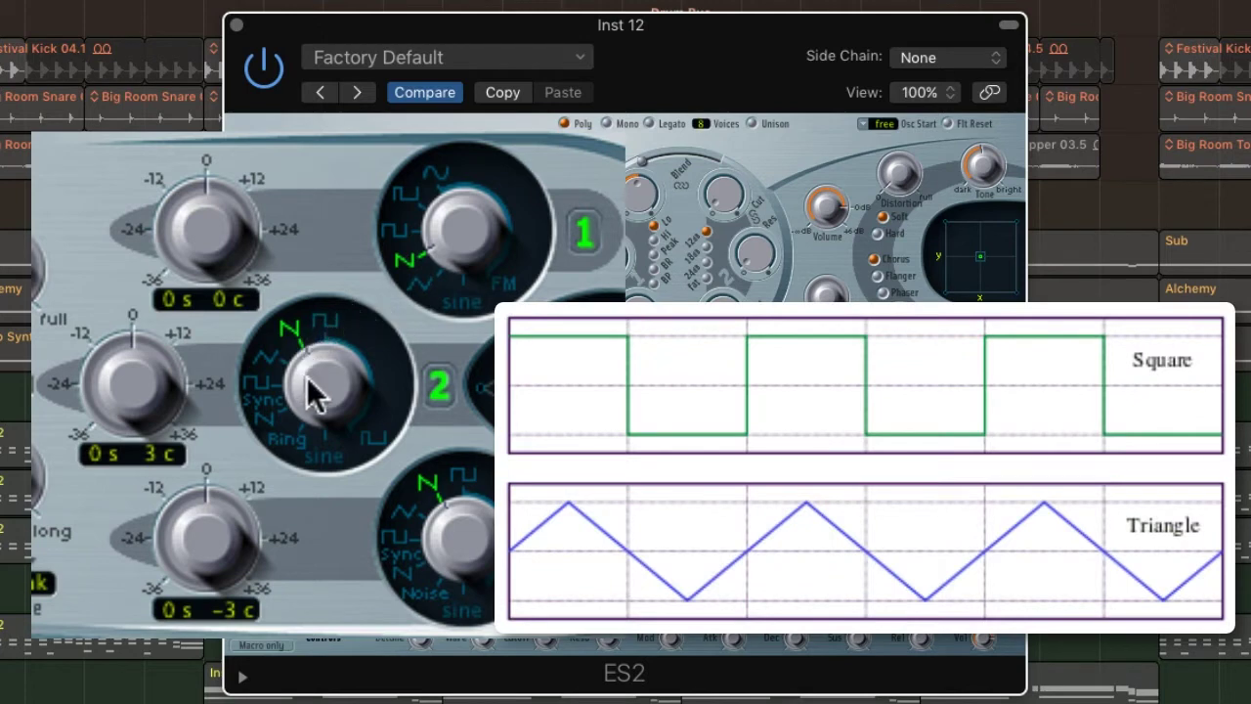
{"action": "left_click_drag", "start_coordinate": [307, 381], "coordinate": [303, 423]}
{"action": "left_click_drag", "start_coordinate": [440, 239], "coordinate": [452, 271]}
{"action": "left_click_drag", "start_coordinate": [434, 546], "coordinate": [460, 530]}
{"action": "left_click_drag", "start_coordinate": [349, 425], "coordinate": [340, 380]}
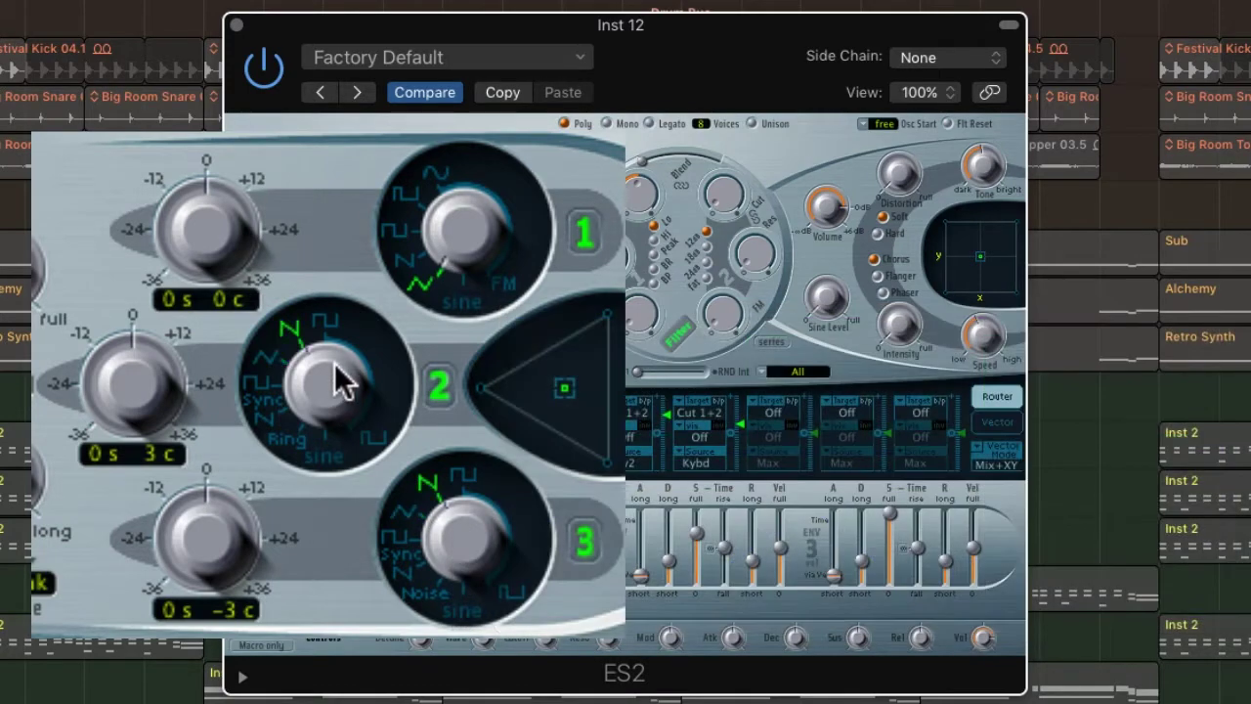
{"action": "left_click_drag", "start_coordinate": [459, 215], "coordinate": [451, 181]}
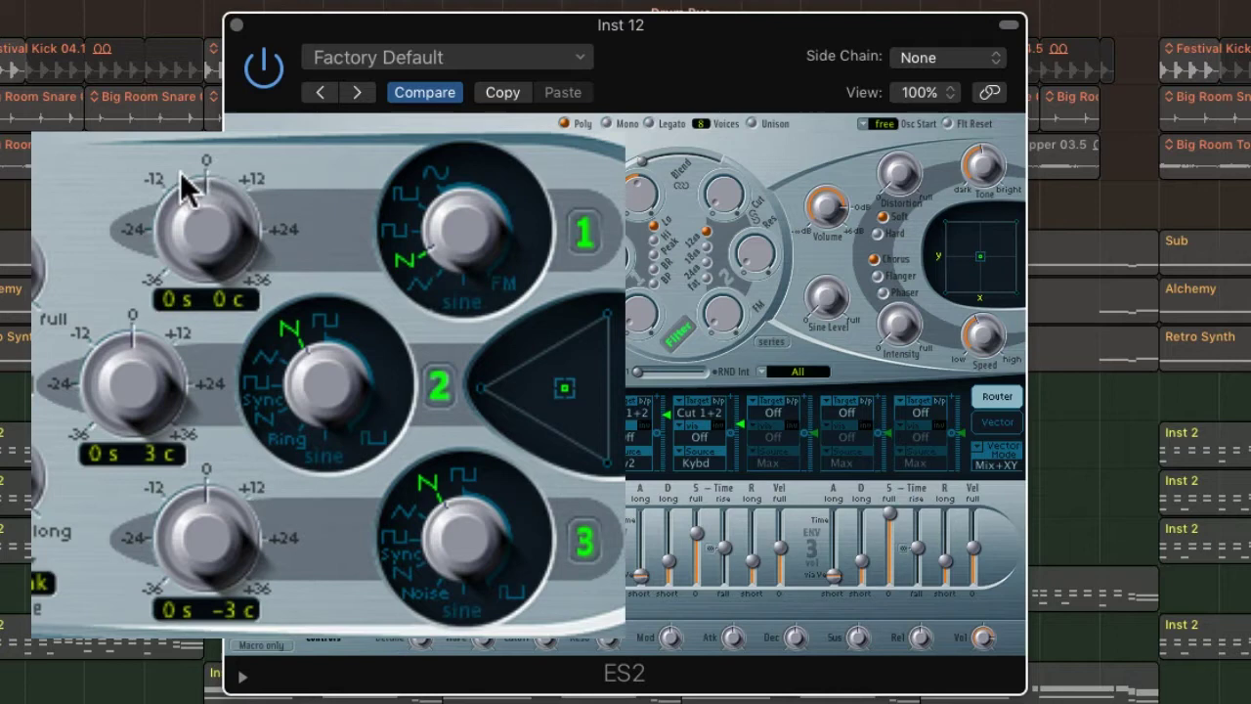
Tune Osc 2 to -12 and Osc 3 to +12 semitones, detuning to 7, -8 and 18 cents
{"action": "left_click", "coordinate": [81, 333]}
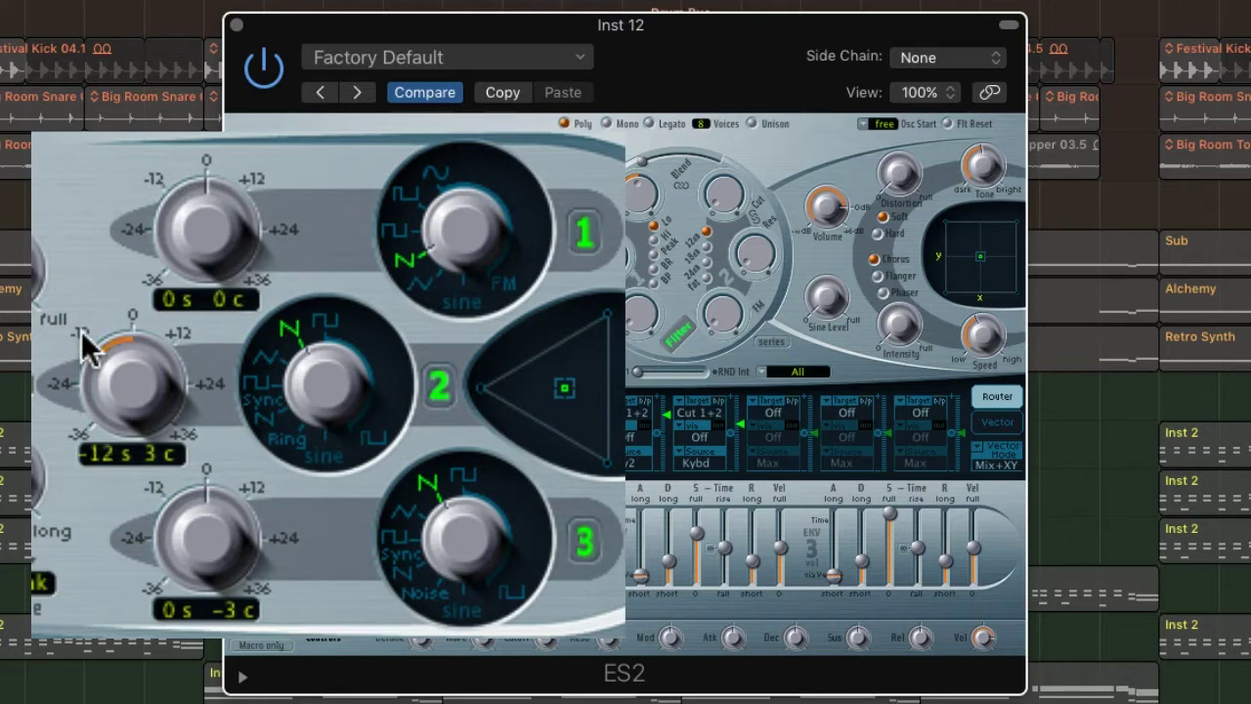
{"action": "left_click", "coordinate": [255, 488]}
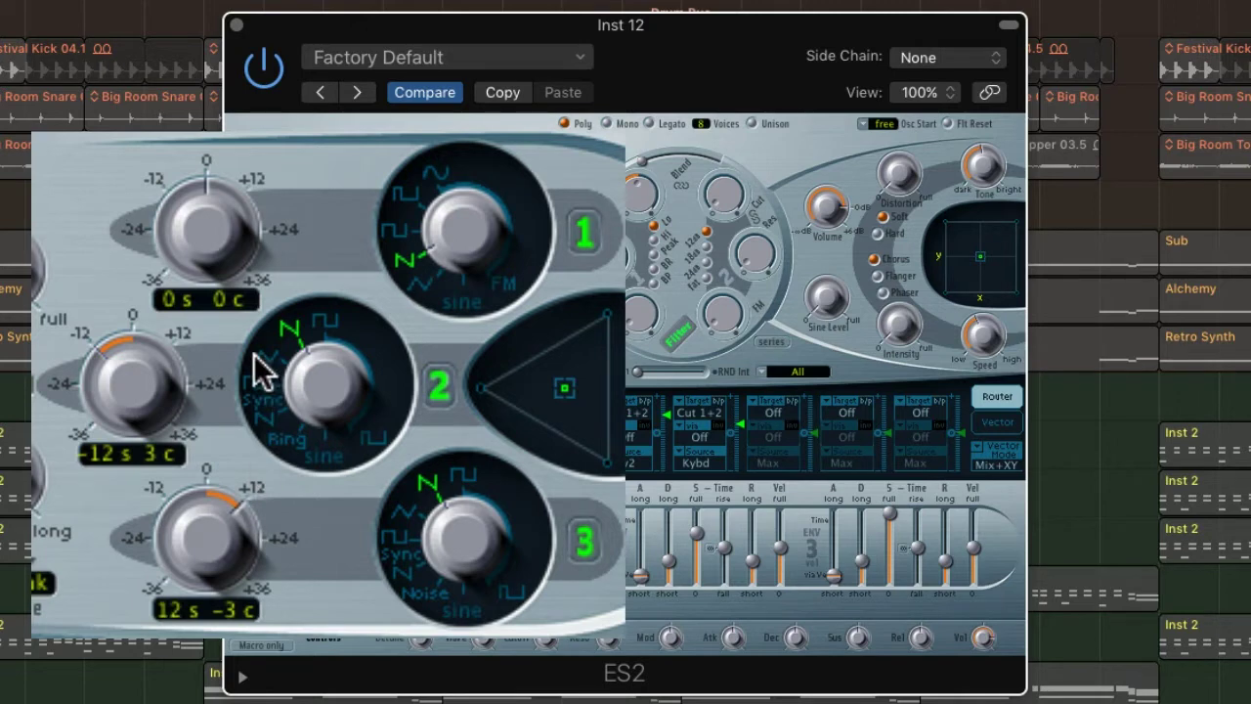
{"action": "left_click_drag", "start_coordinate": [223, 303], "coordinate": [226, 233]}
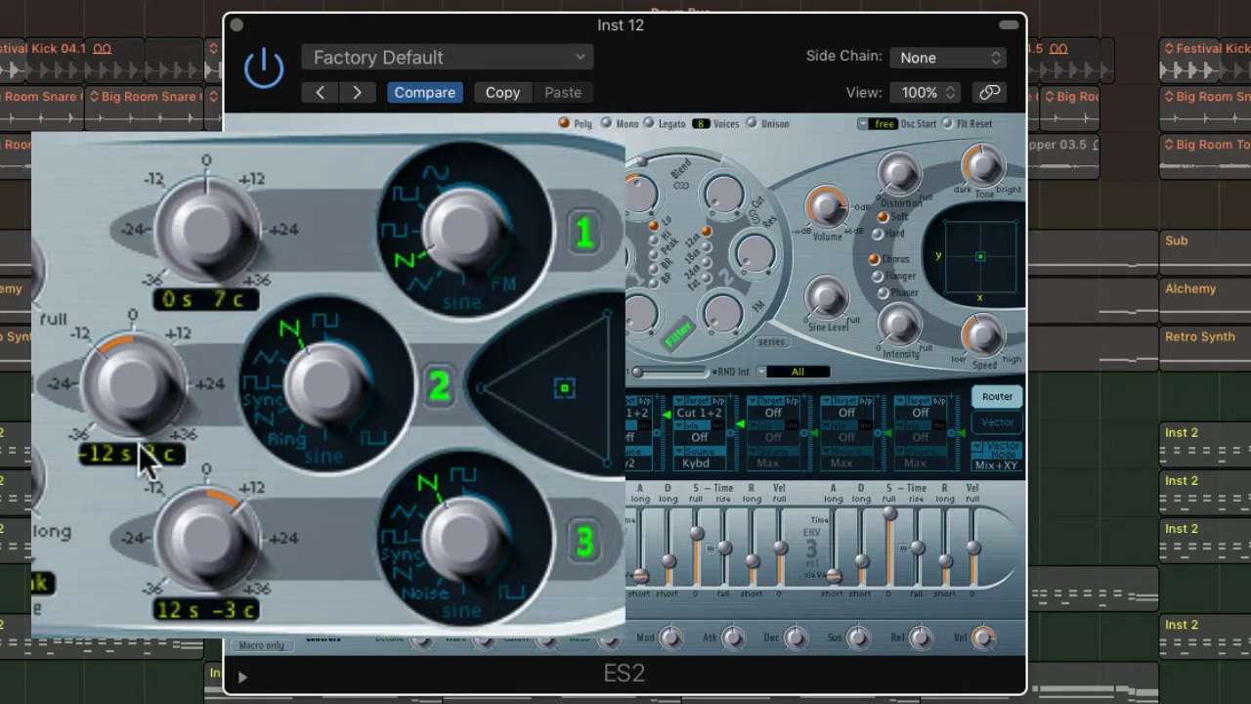
{"action": "left_click_drag", "start_coordinate": [141, 460], "coordinate": [144, 589]}
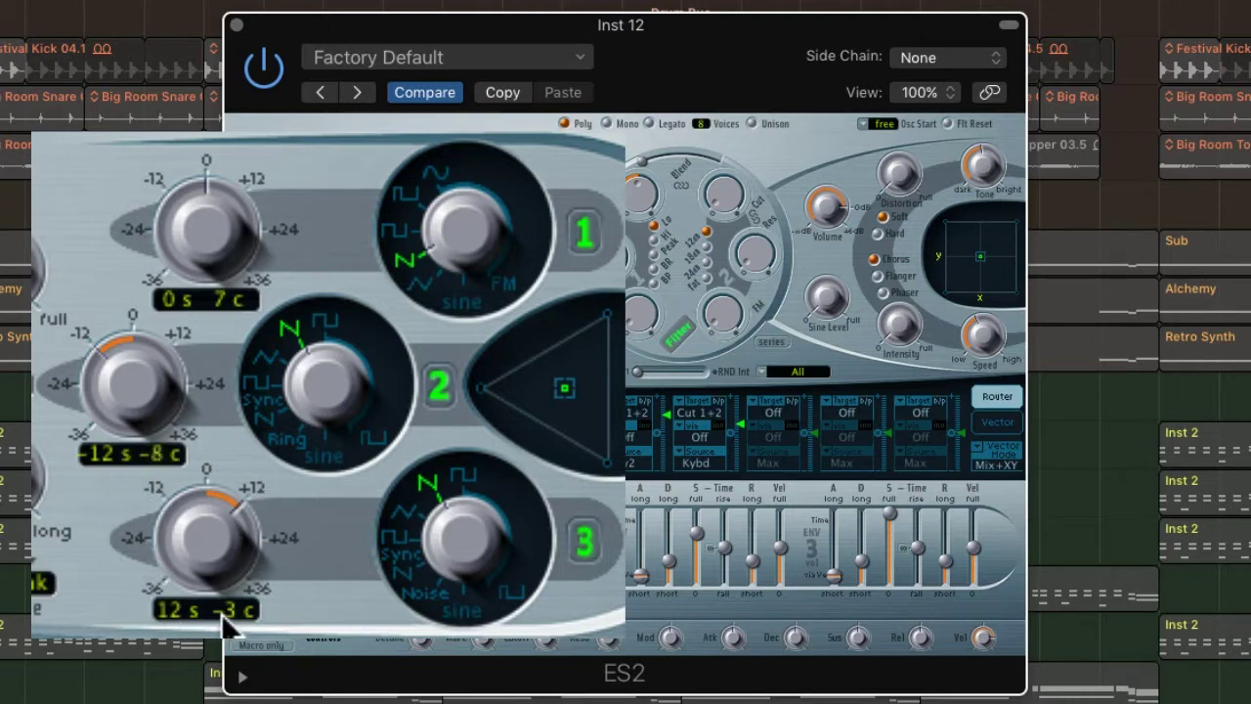
{"action": "left_click_drag", "start_coordinate": [223, 625], "coordinate": [250, 469]}
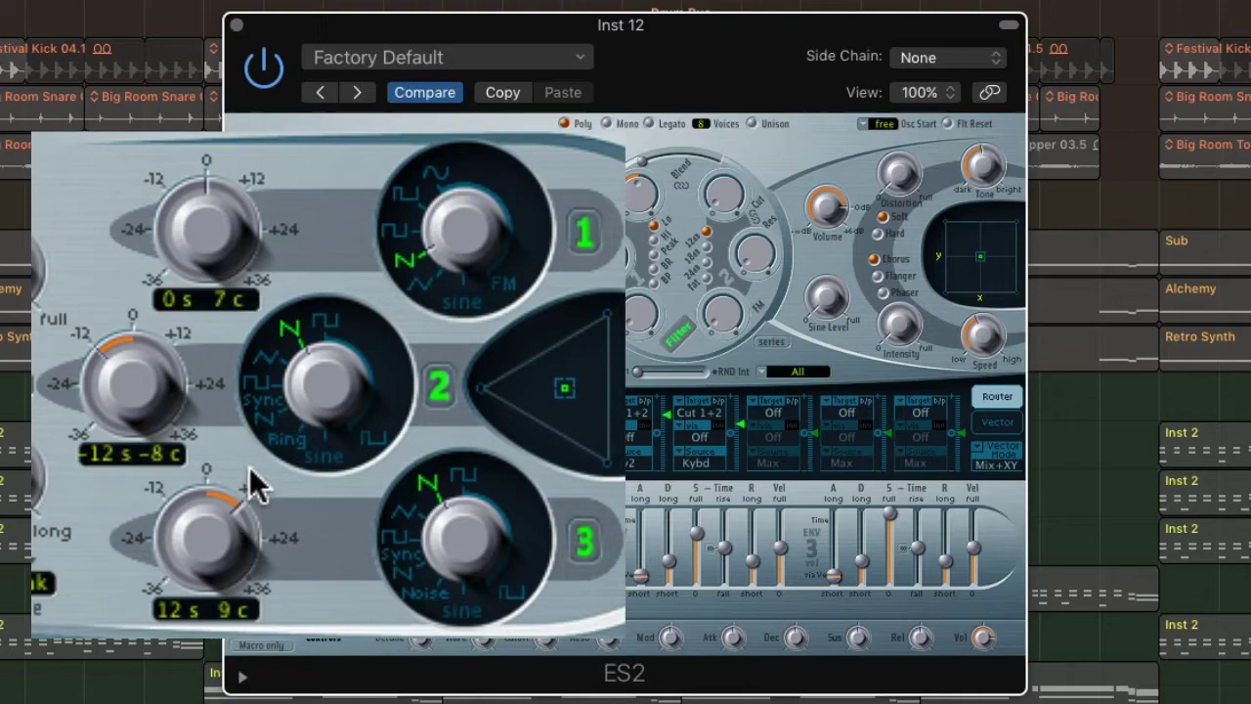
{"action": "left_click_drag", "start_coordinate": [218, 620], "coordinate": [230, 574]}
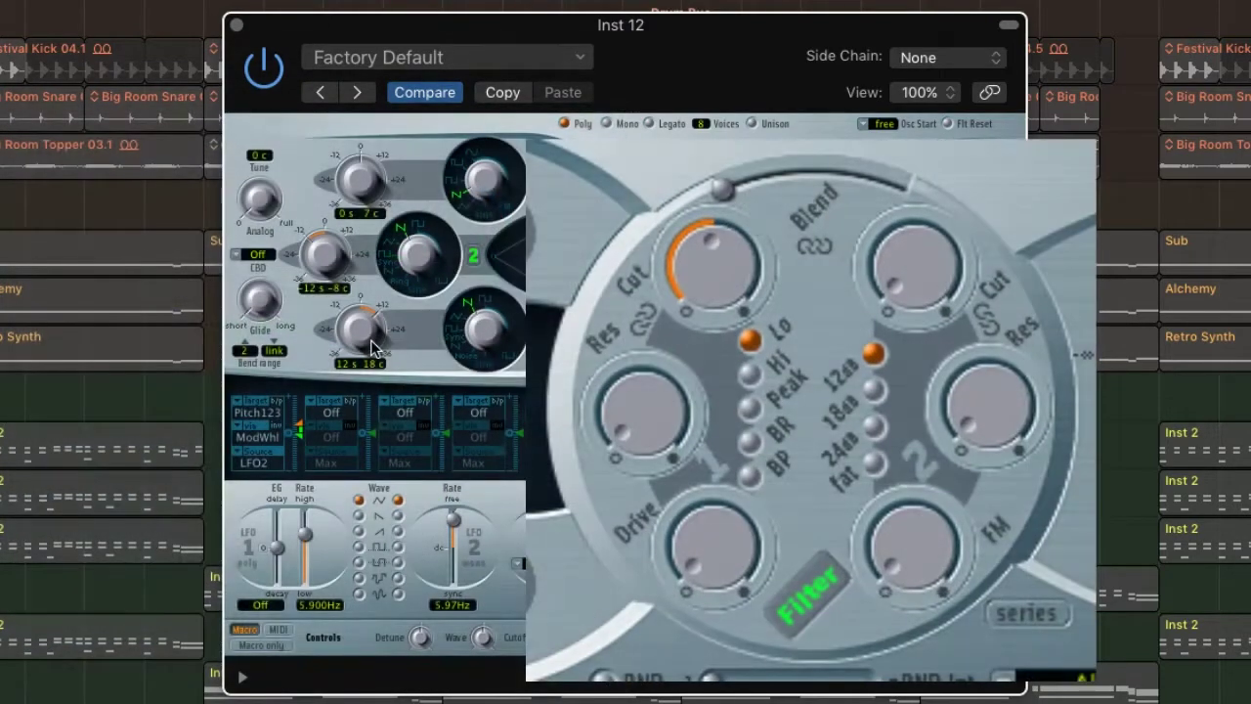
Settle Osc 3 at 12 s 9 c and sweep Filter 1 cutoff up toward 1.000
{"action": "left_click_drag", "start_coordinate": [370, 358], "coordinate": [381, 385]}
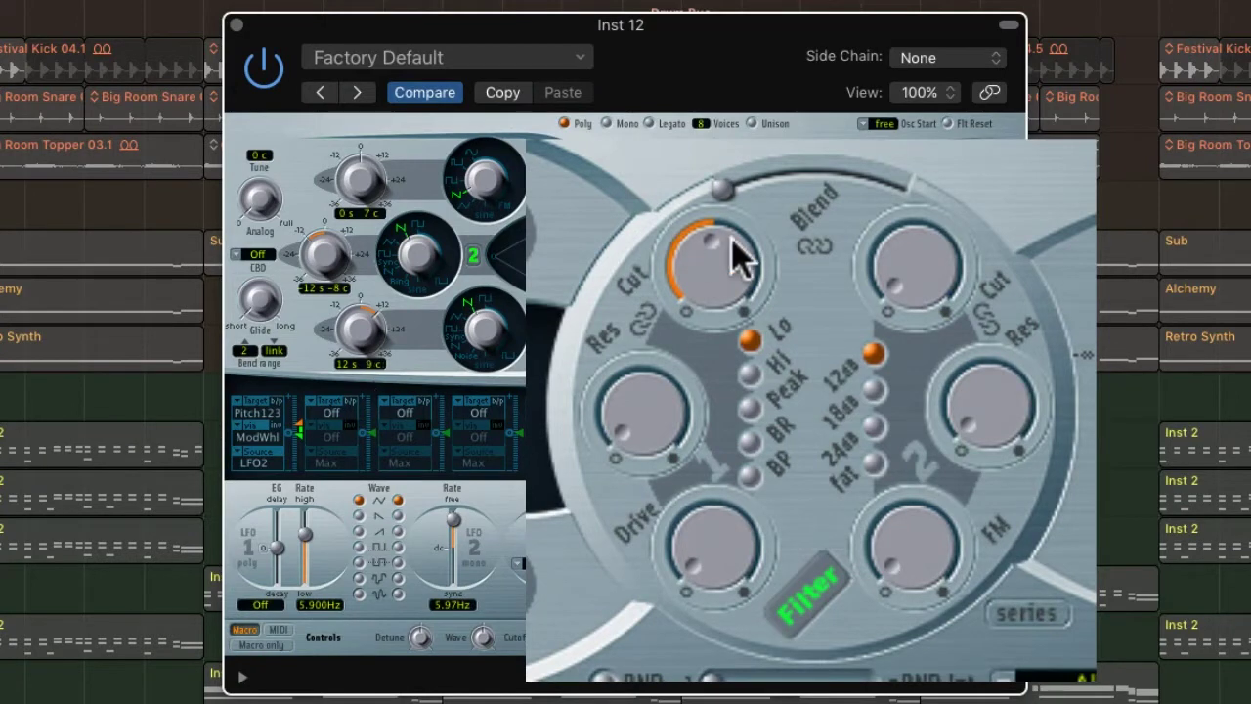
{"action": "left_click_drag", "start_coordinate": [740, 259], "coordinate": [633, 22]}
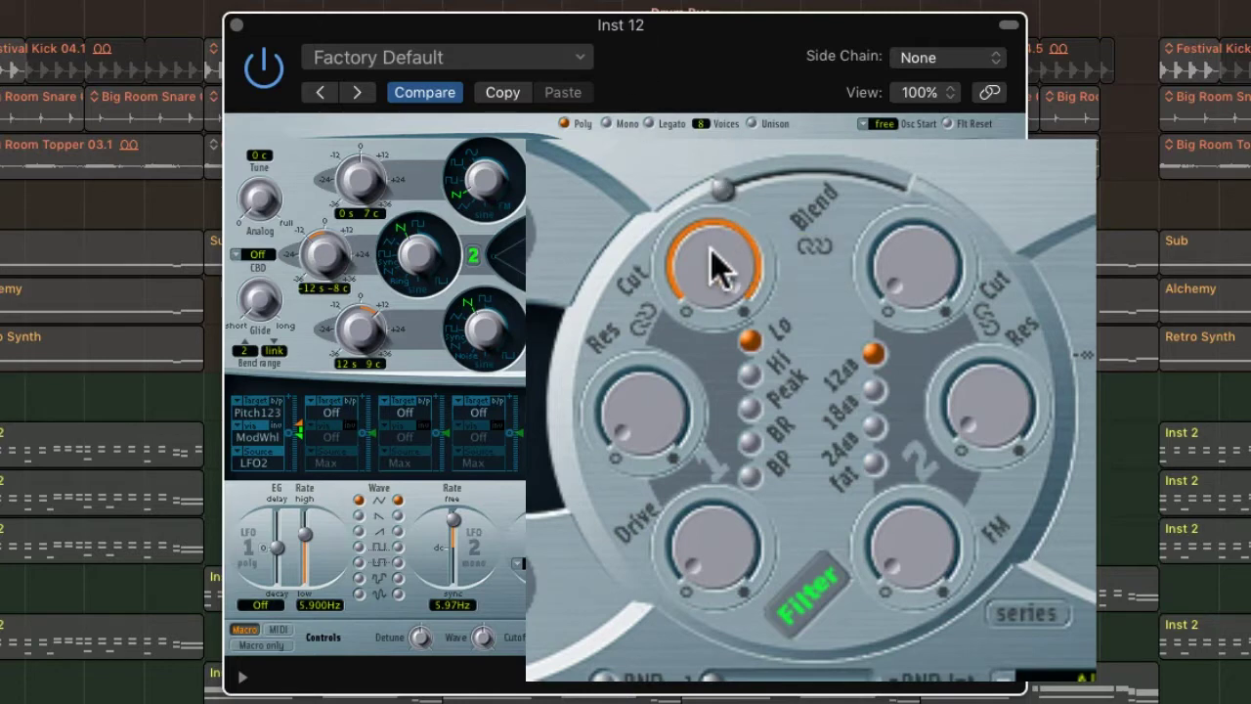
{"action": "left_click_drag", "start_coordinate": [721, 266], "coordinate": [705, 234]}
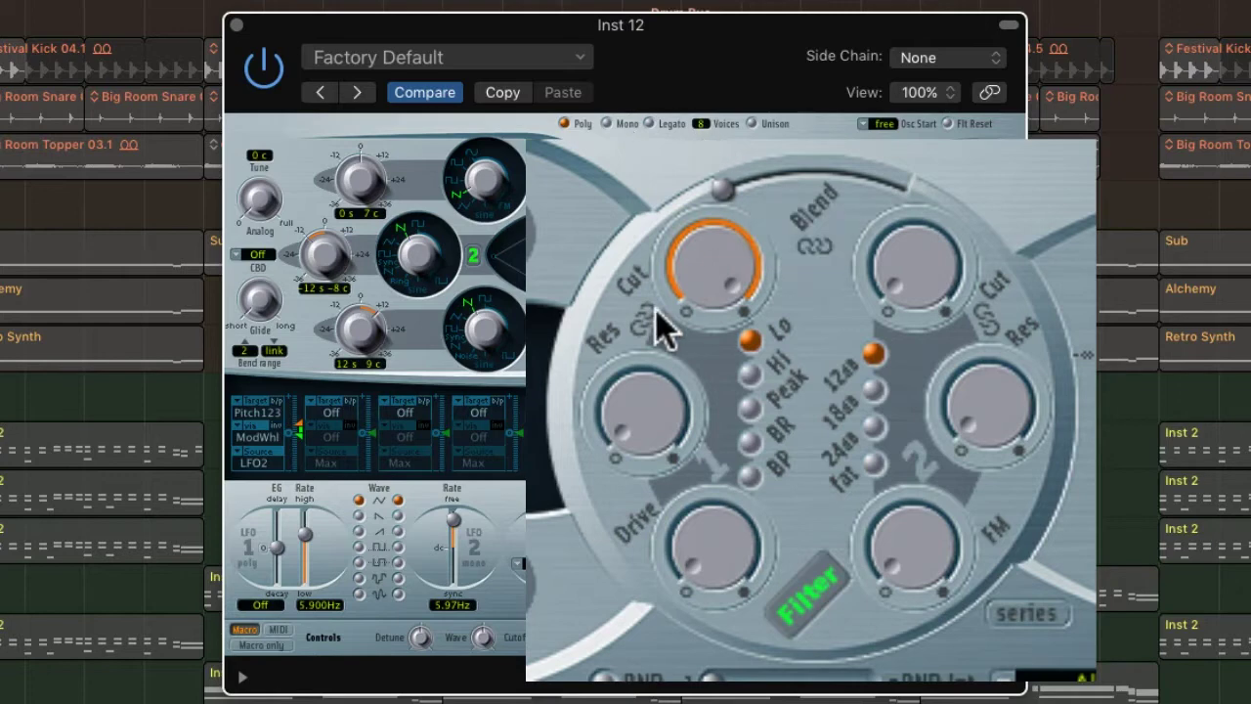
{"action": "left_click_drag", "start_coordinate": [723, 182], "coordinate": [669, 207]}
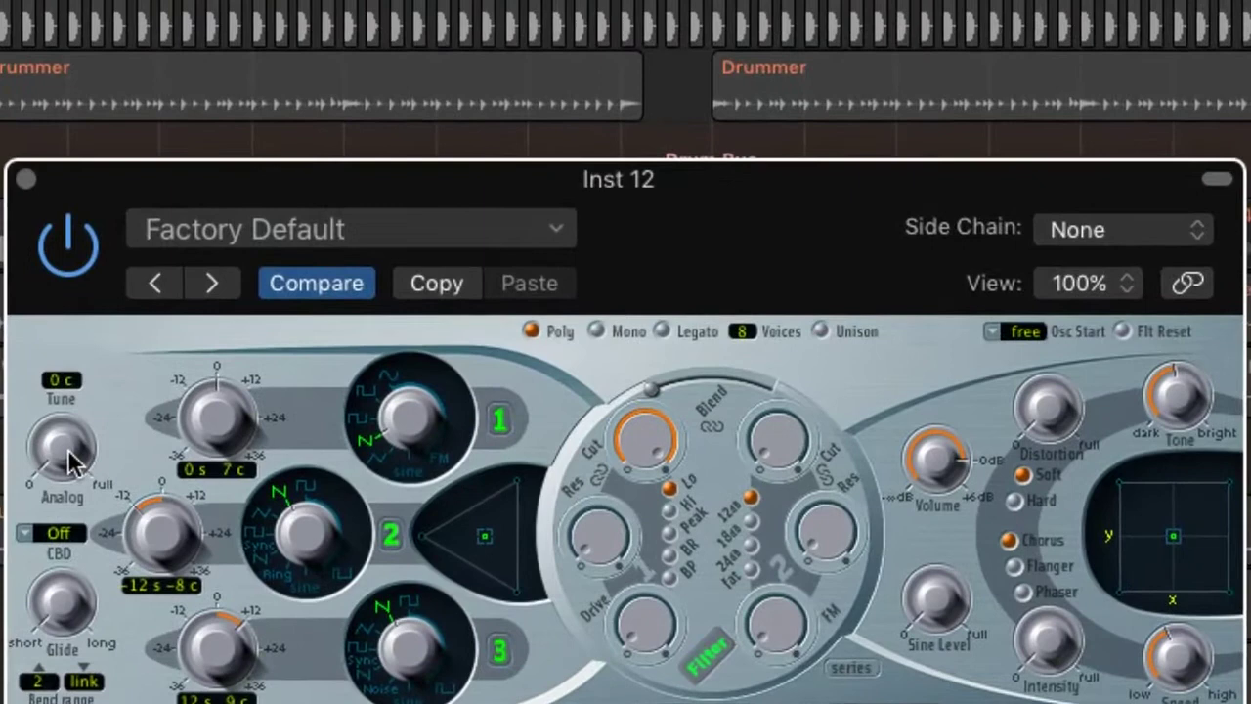
Add analog drift, enable unison, set the voice count to 16, and start playback
{"action": "mouse_move", "coordinate": [68, 455]}
{"action": "left_mouse_down"}
{"action": "mouse_move", "coordinate": [81, 282]}
{"action": "mouse_move", "coordinate": [73, 96]}
{"action": "mouse_move", "coordinate": [68, 371]}
{"action": "left_mouse_up"}
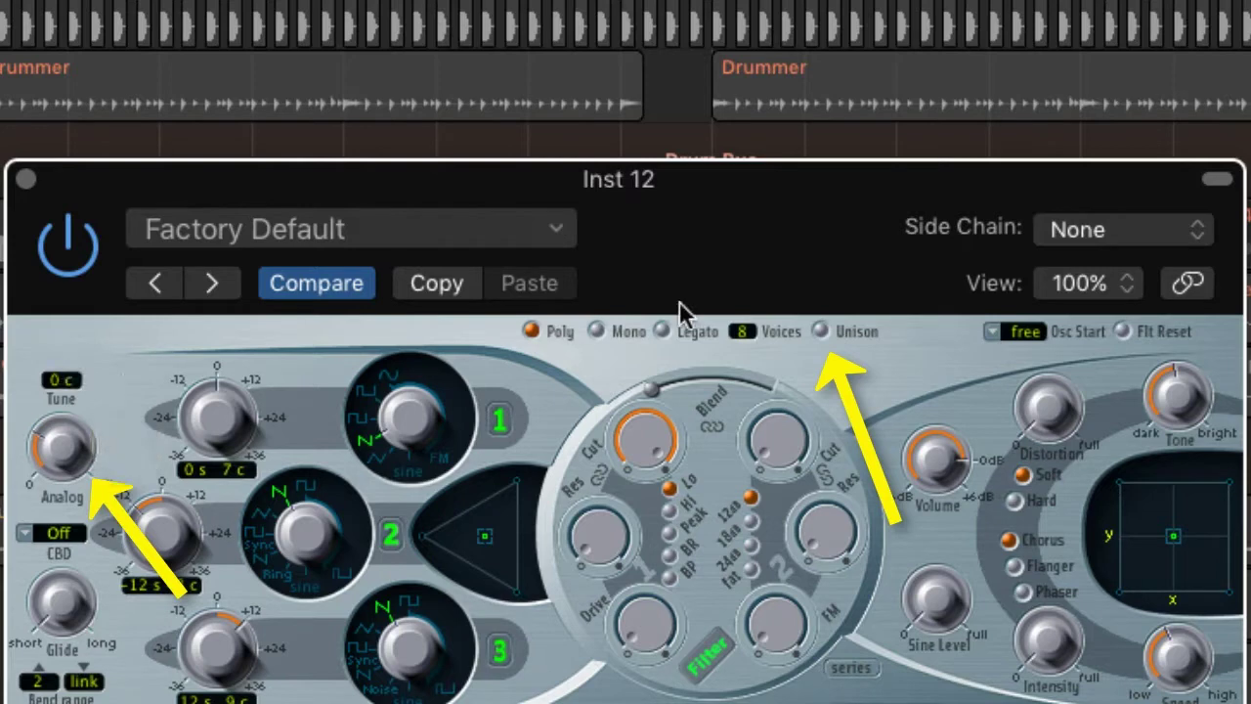
{"action": "left_click", "coordinate": [823, 332]}
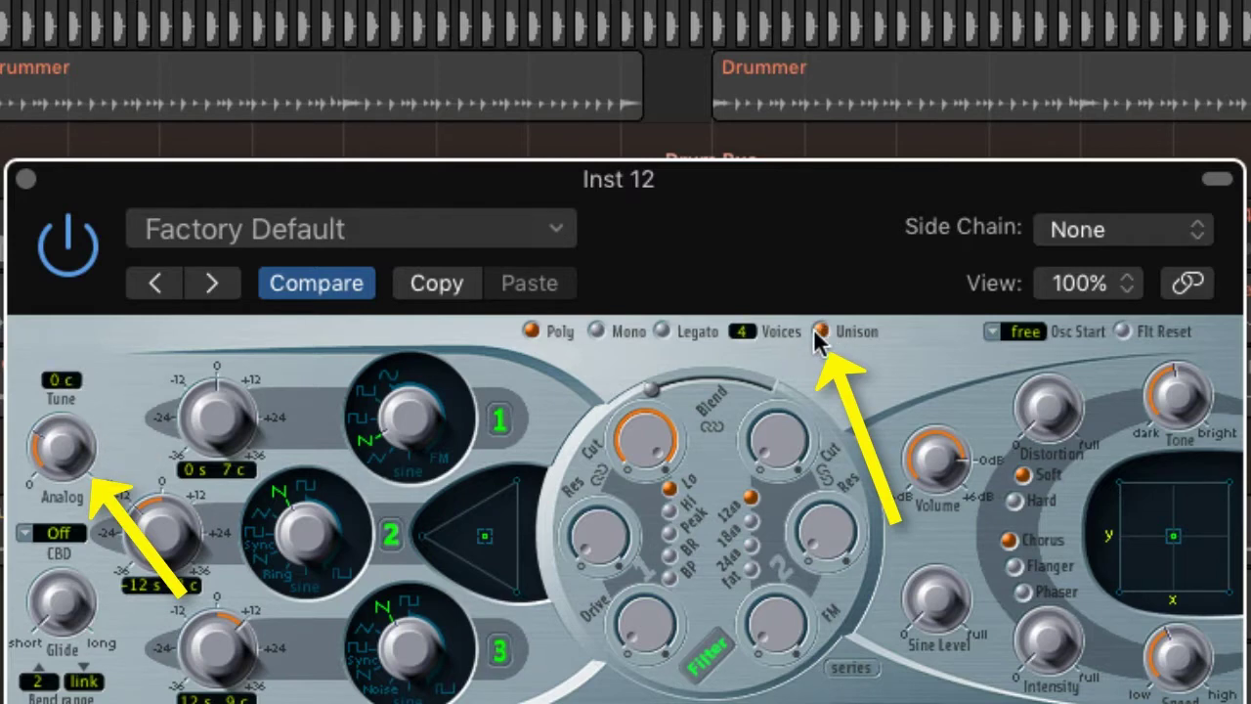
{"action": "double_click", "coordinate": [747, 334]}
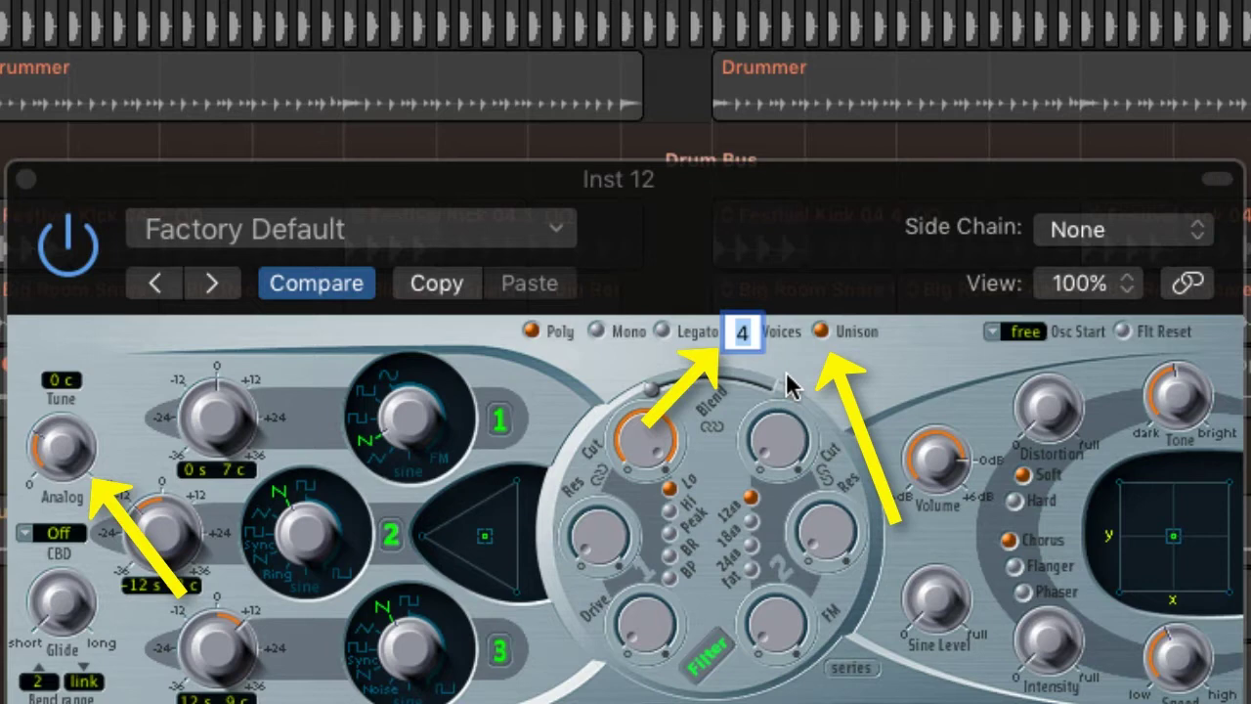
{"action": "type", "text": "6"}
{"action": "key", "text": "Return"}
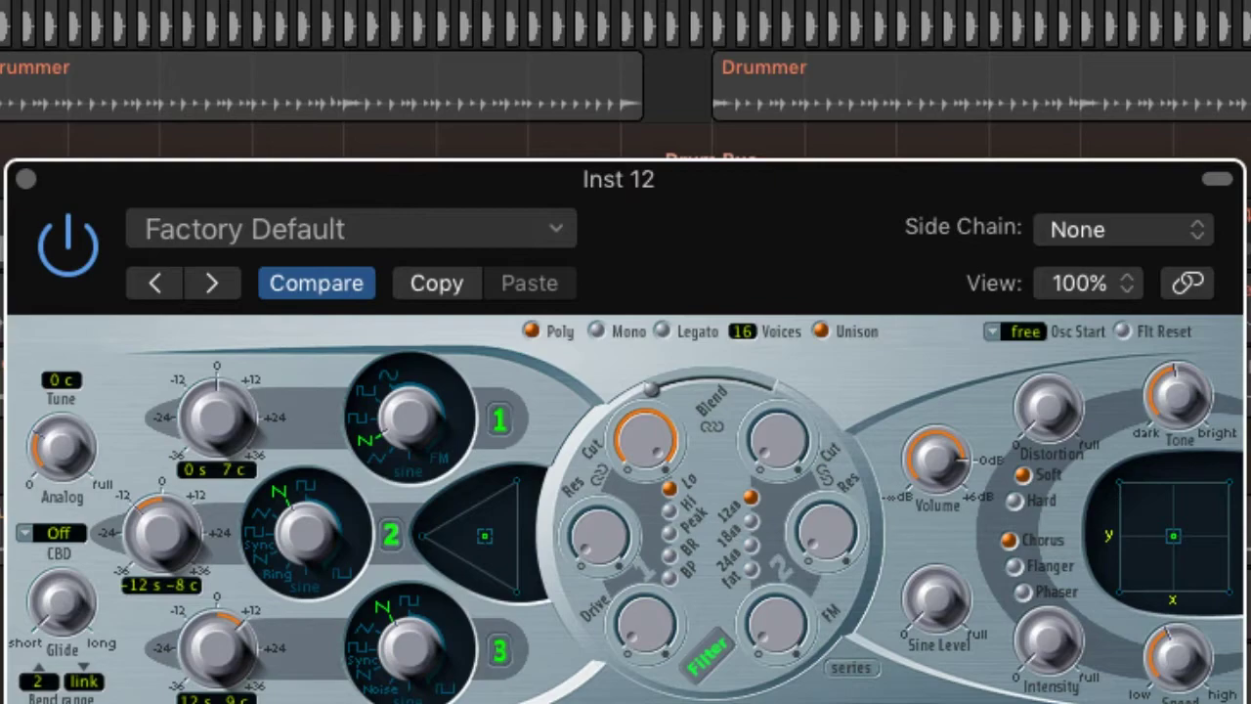
{"action": "key", "text": "space"}
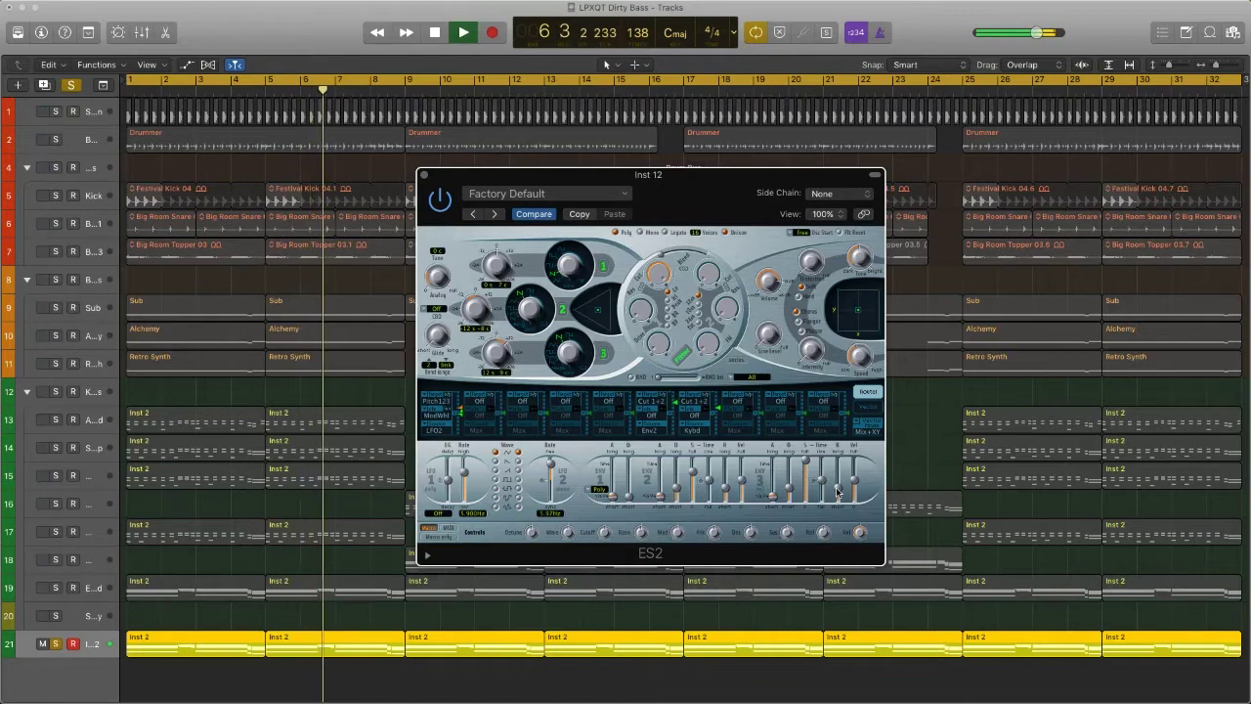
During playback, drag an ES2 envelope slider until it reads 1400ms
{"action": "left_click_drag", "start_coordinate": [837, 491], "coordinate": [837, 479]}
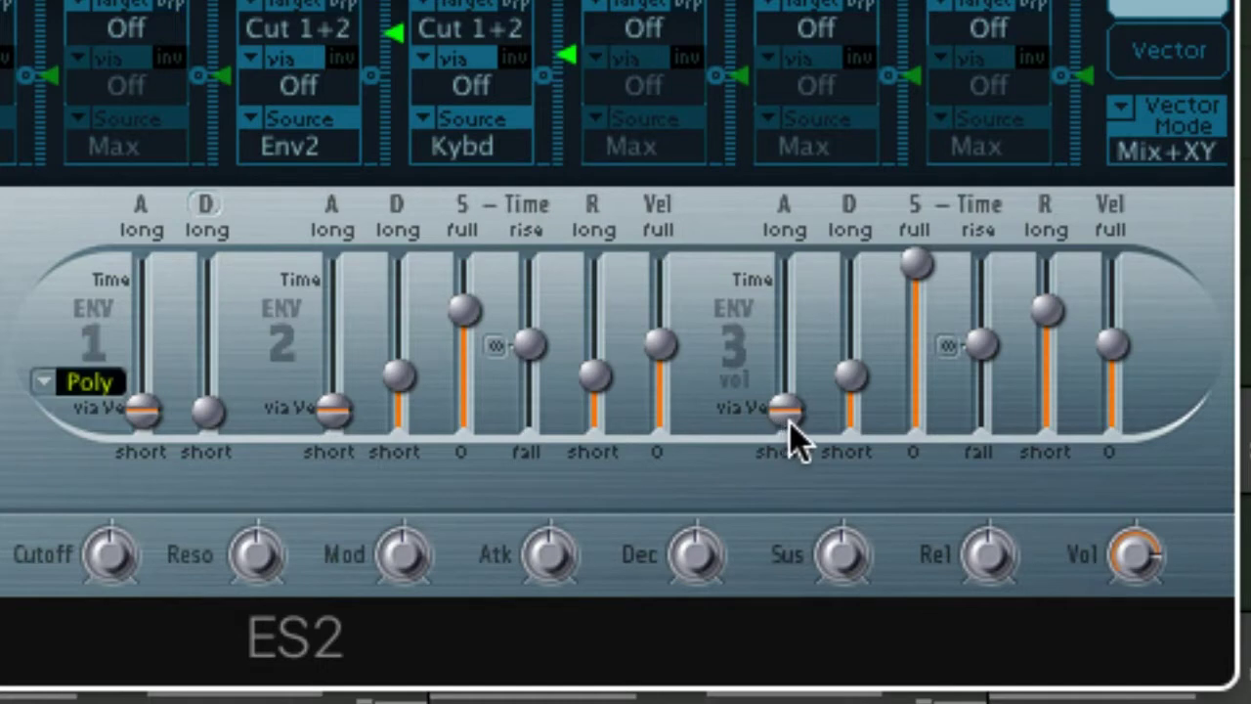
Try Env3 attacks from 1600ms down to about 27ms, a short release, and a 260ms Env2 attack
{"action": "left_click_drag", "start_coordinate": [790, 422], "coordinate": [788, 282]}
{"action": "left_click_drag", "start_coordinate": [790, 328], "coordinate": [779, 484]}
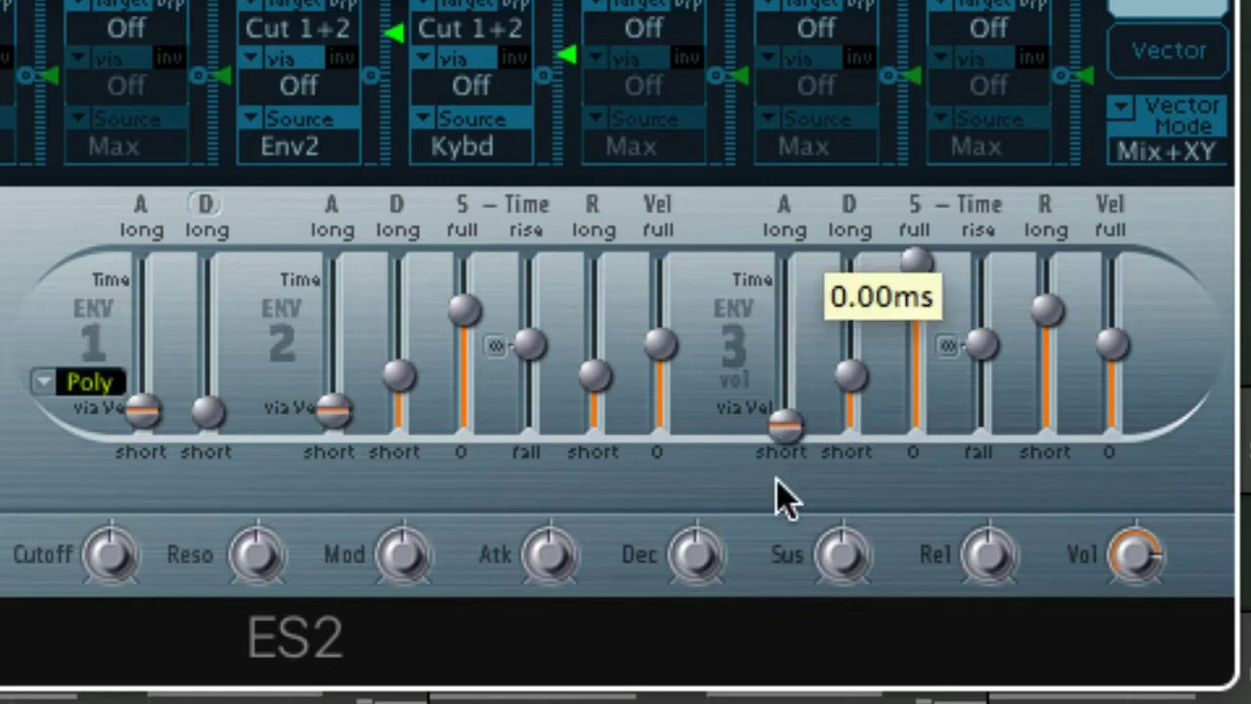
{"action": "mouse_move", "coordinate": [332, 411]}
{"action": "left_mouse_down"}
{"action": "mouse_move", "coordinate": [348, 350]}
{"action": "mouse_move", "coordinate": [335, 358]}
{"action": "mouse_move", "coordinate": [334, 414]}
{"action": "left_mouse_up"}
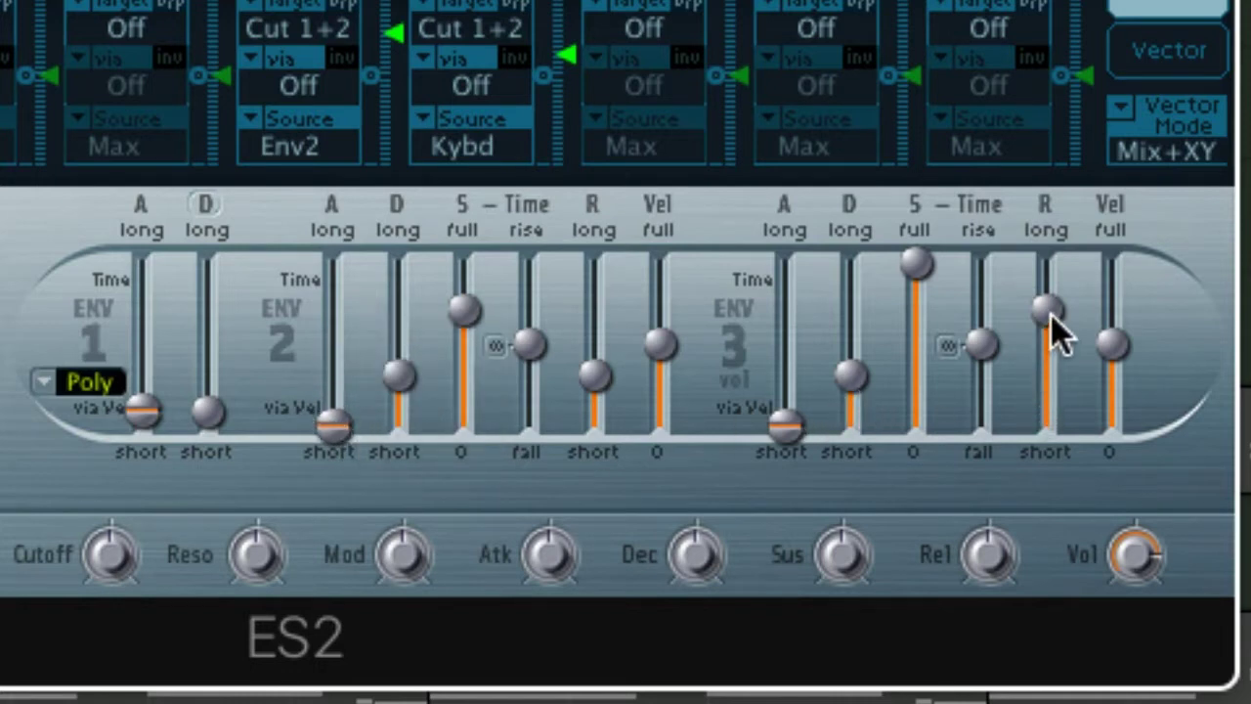
{"action": "left_click_drag", "start_coordinate": [1051, 306], "coordinate": [1047, 418]}
{"action": "left_click", "coordinate": [1050, 420]}
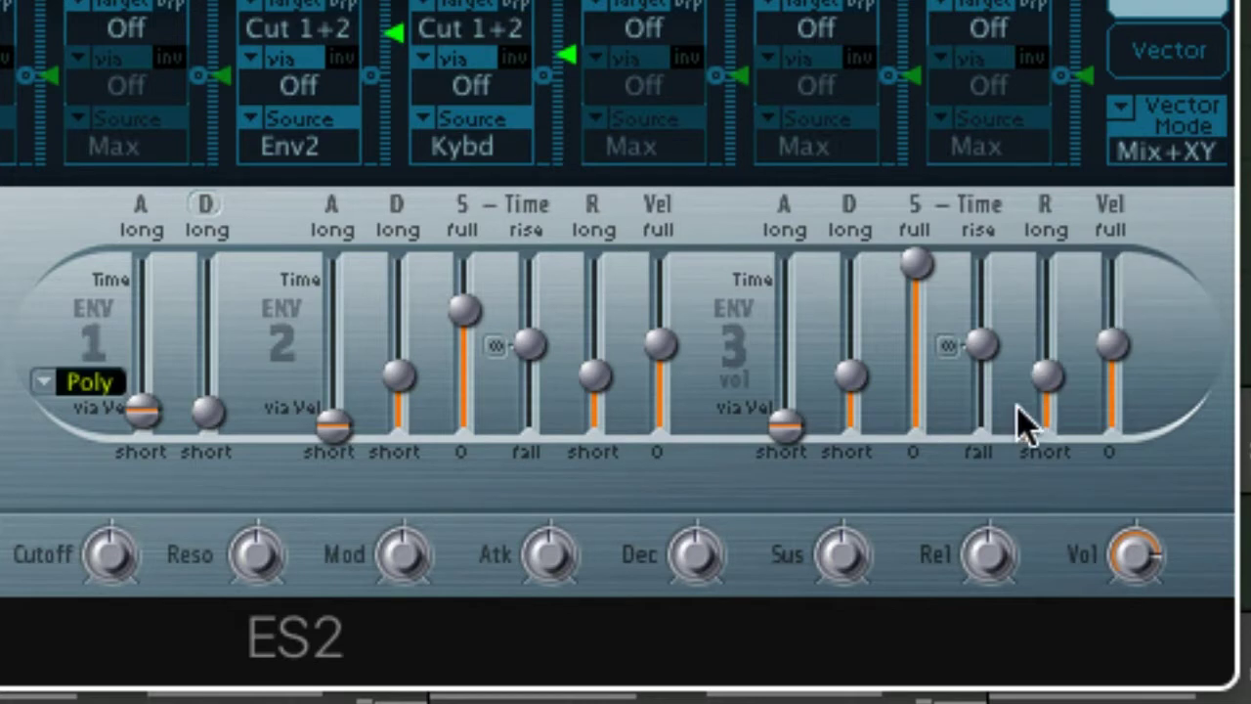
{"action": "left_click_drag", "start_coordinate": [784, 437], "coordinate": [787, 404]}
{"action": "left_click_drag", "start_coordinate": [787, 403], "coordinate": [787, 401]}
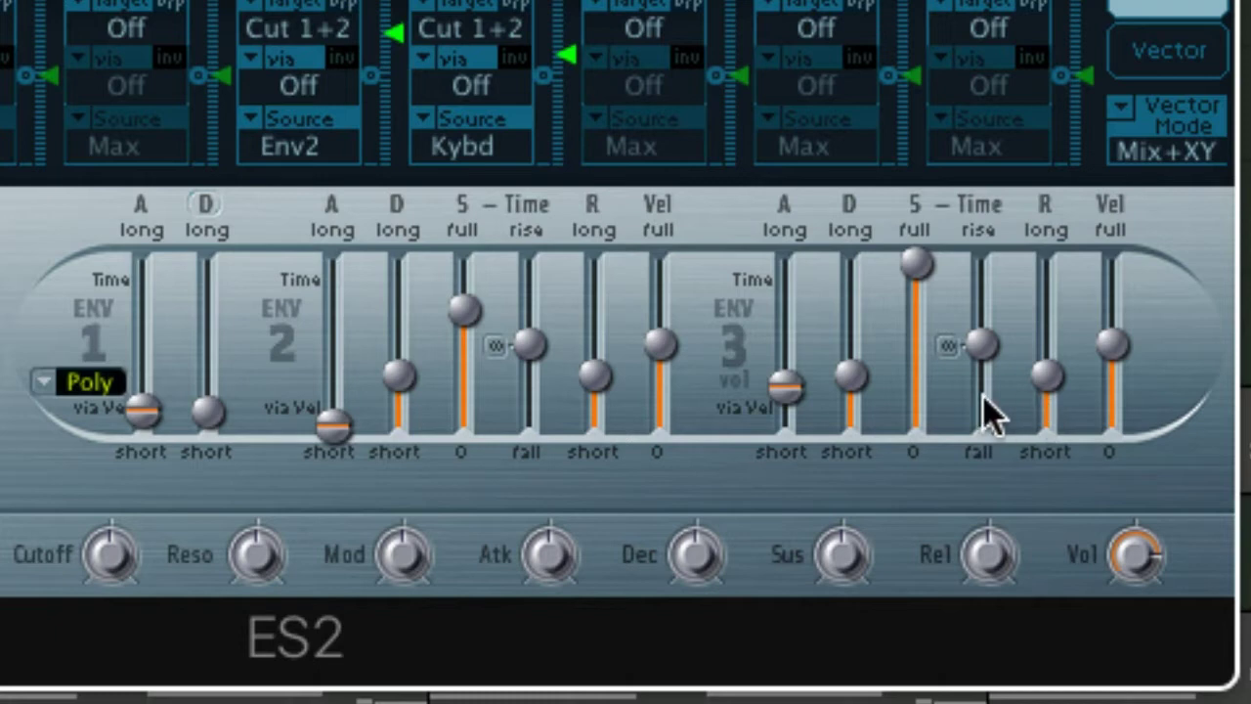
Set the Env3 attack to 730ms and settle the release around 140ms after testing 1000ms
{"action": "left_click_drag", "start_coordinate": [1049, 383], "coordinate": [1051, 337]}
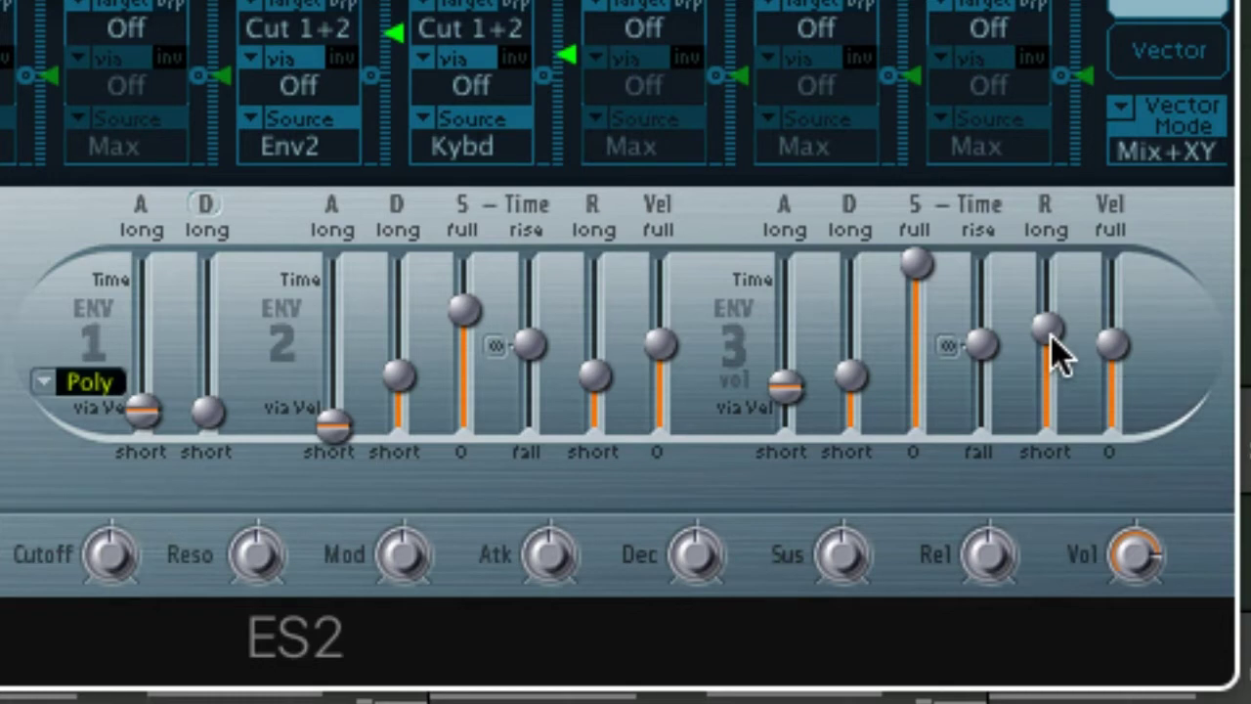
{"action": "left_click", "coordinate": [1051, 336], "text": "alt"}
{"action": "mouse_move", "coordinate": [794, 391]}
{"action": "left_mouse_down"}
{"action": "mouse_move", "coordinate": [796, 317]}
{"action": "mouse_move", "coordinate": [787, 423]}
{"action": "mouse_move", "coordinate": [793, 387]}
{"action": "left_mouse_up"}
{"action": "left_click_drag", "start_coordinate": [1048, 376], "coordinate": [1062, 300]}
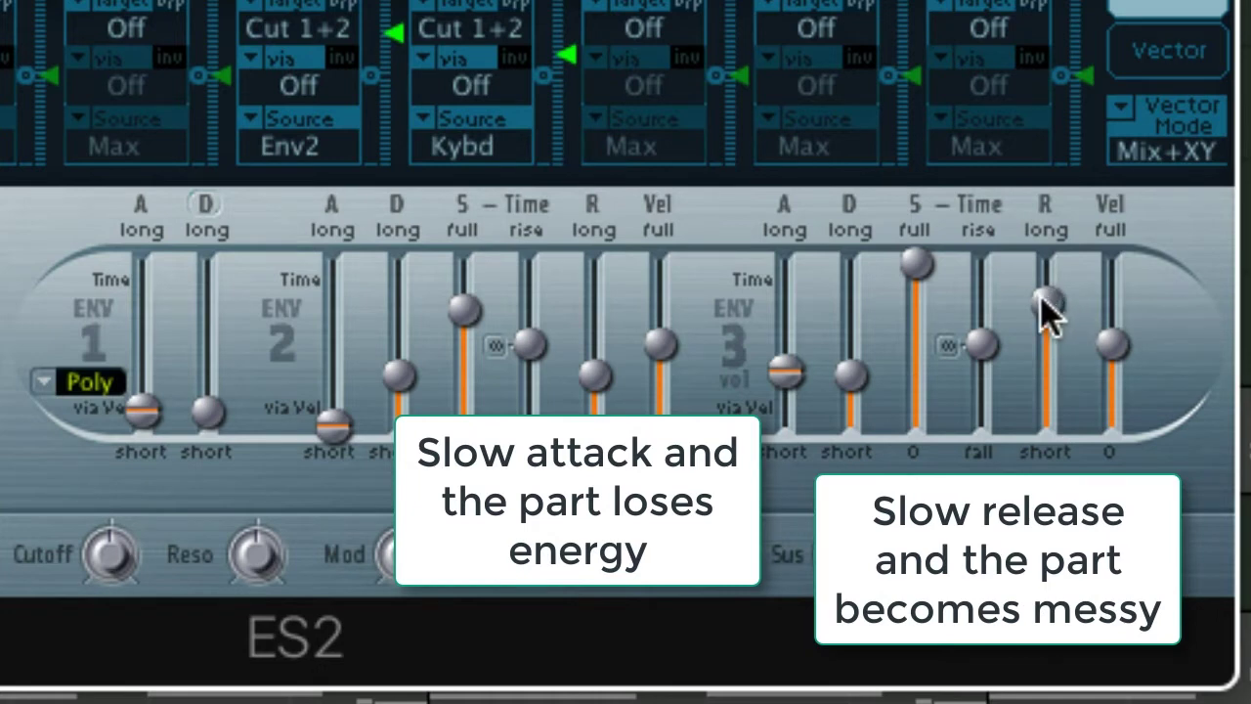
{"action": "left_click_drag", "start_coordinate": [1047, 314], "coordinate": [1026, 473]}
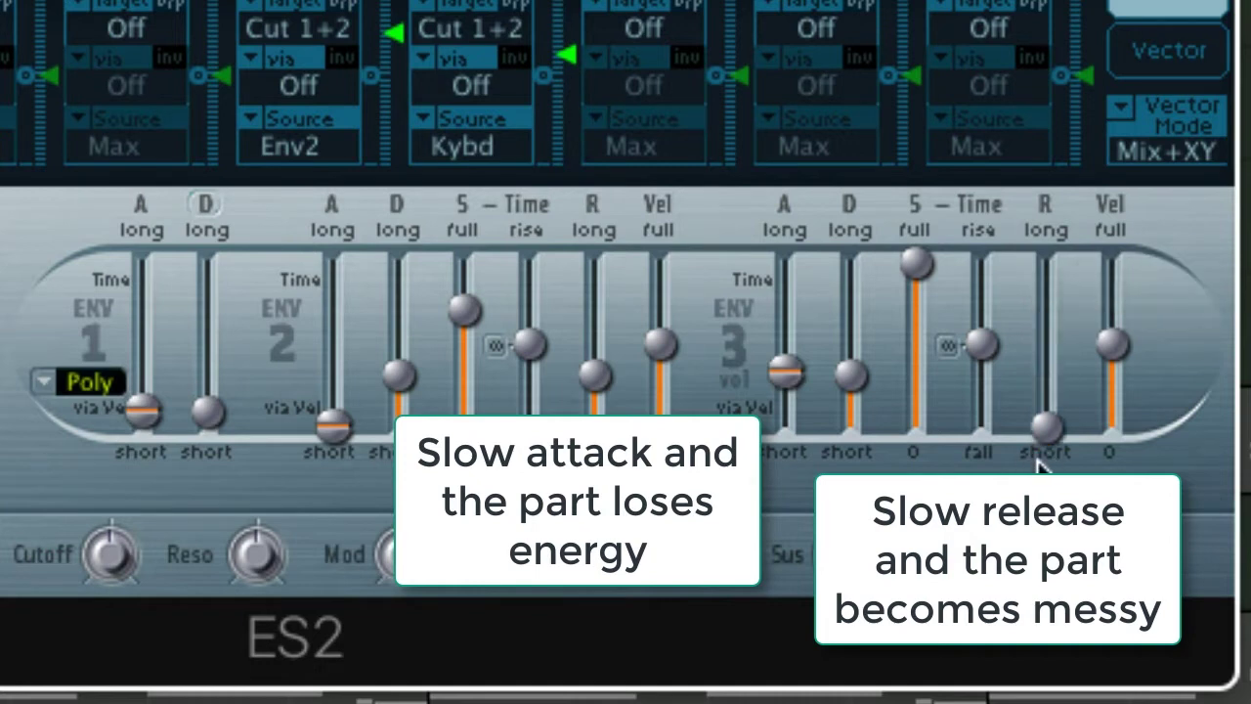
{"action": "left_click_drag", "start_coordinate": [1051, 432], "coordinate": [1054, 341]}
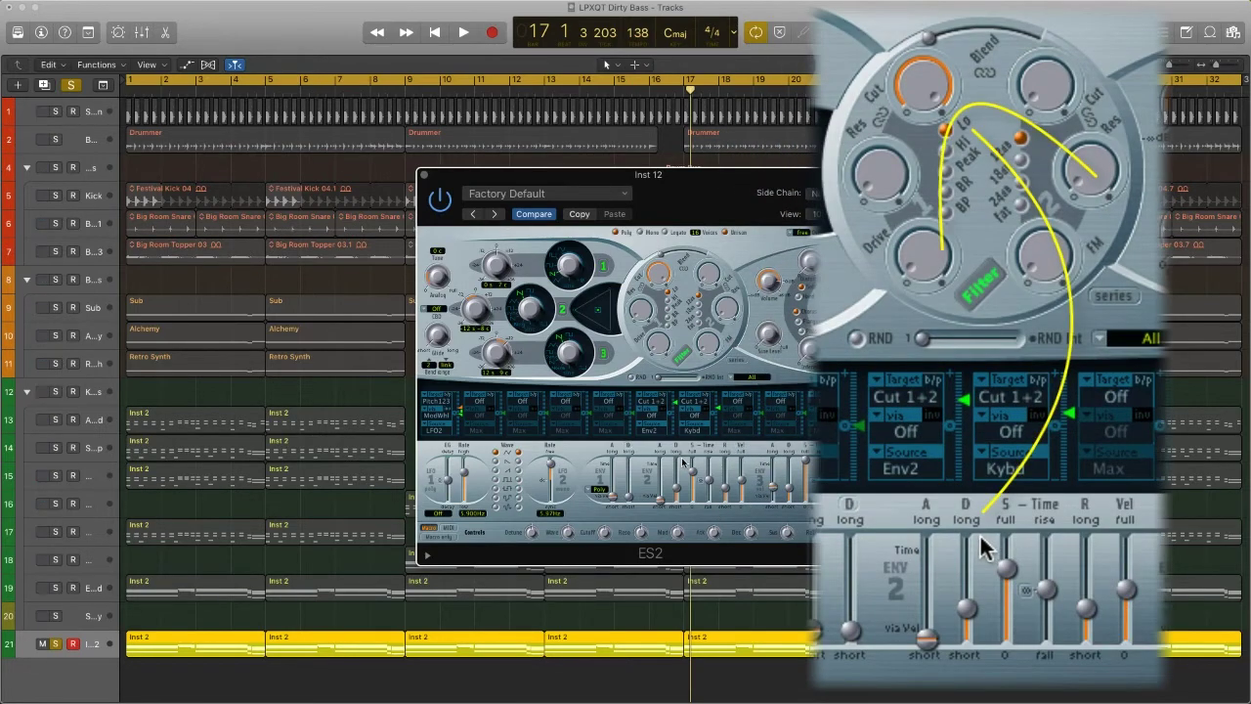
Raise the Env2→Cut 1+2 modulation to 1.00, lower the cutoff, and reset the Env2 attack to 0ms
{"action": "left_click_drag", "start_coordinate": [660, 502], "coordinate": [661, 494]}
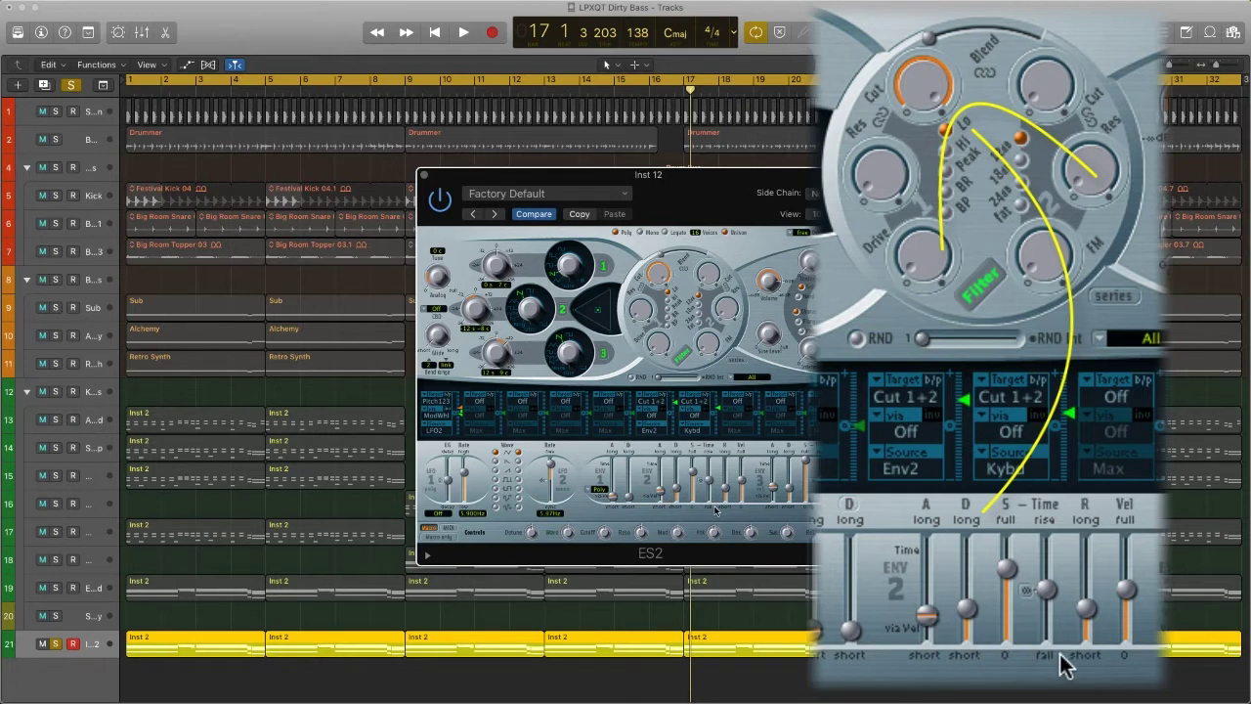
{"action": "left_click_drag", "start_coordinate": [726, 492], "coordinate": [695, 483]}
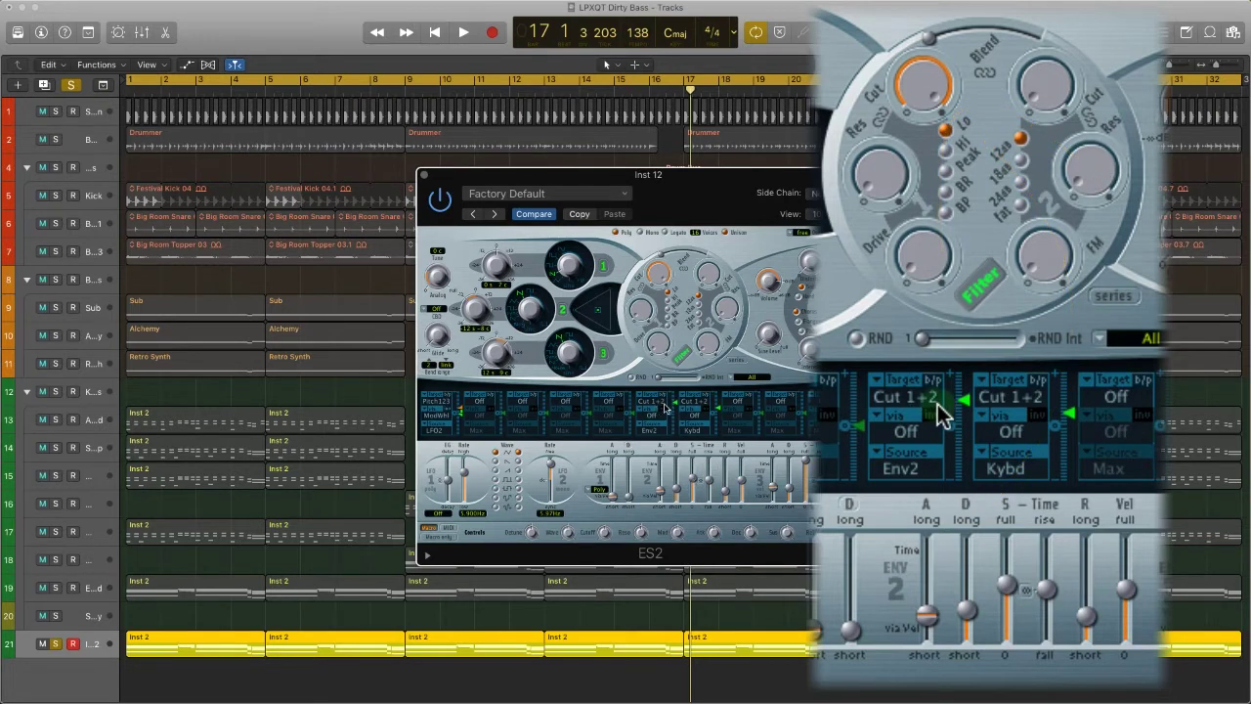
{"action": "left_click_drag", "start_coordinate": [676, 406], "coordinate": [677, 379]}
{"action": "mouse_move", "coordinate": [660, 276]}
{"action": "left_mouse_down"}
{"action": "mouse_move", "coordinate": [652, 367]}
{"action": "mouse_move", "coordinate": [661, 275]}
{"action": "left_mouse_up"}
{"action": "left_click_drag", "start_coordinate": [662, 496], "coordinate": [661, 504]}
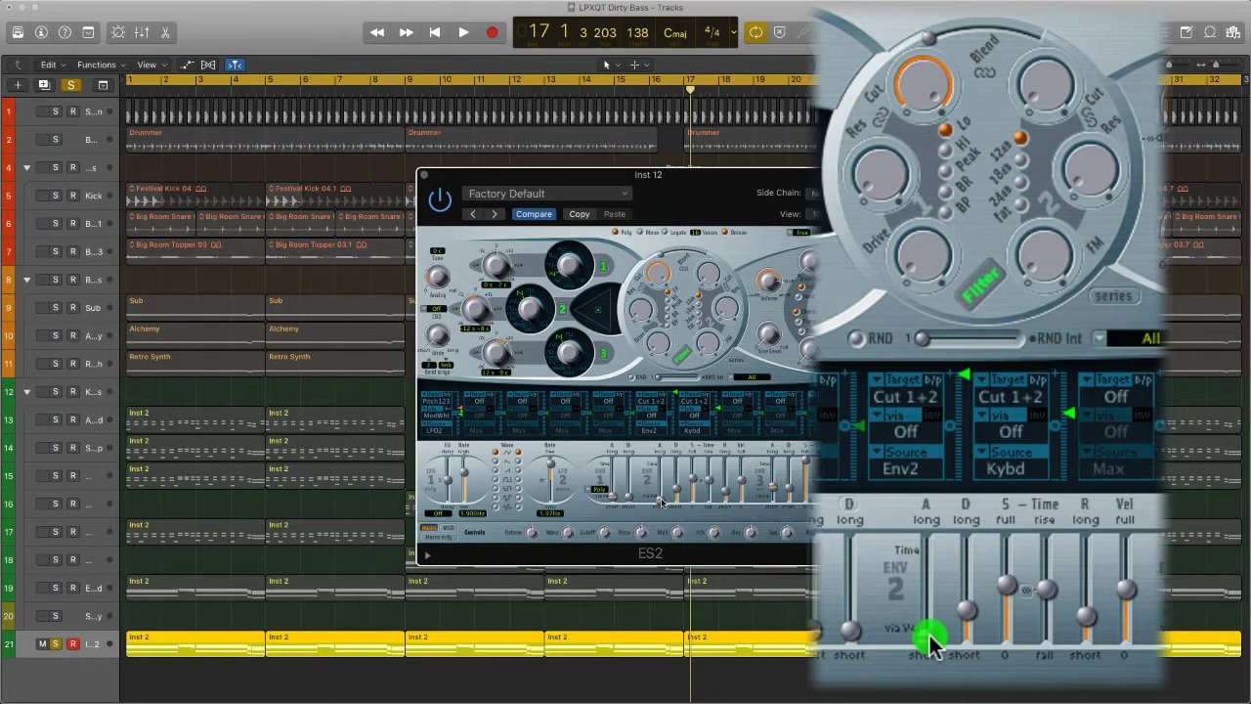
{"action": "left_click", "coordinate": [687, 344]}
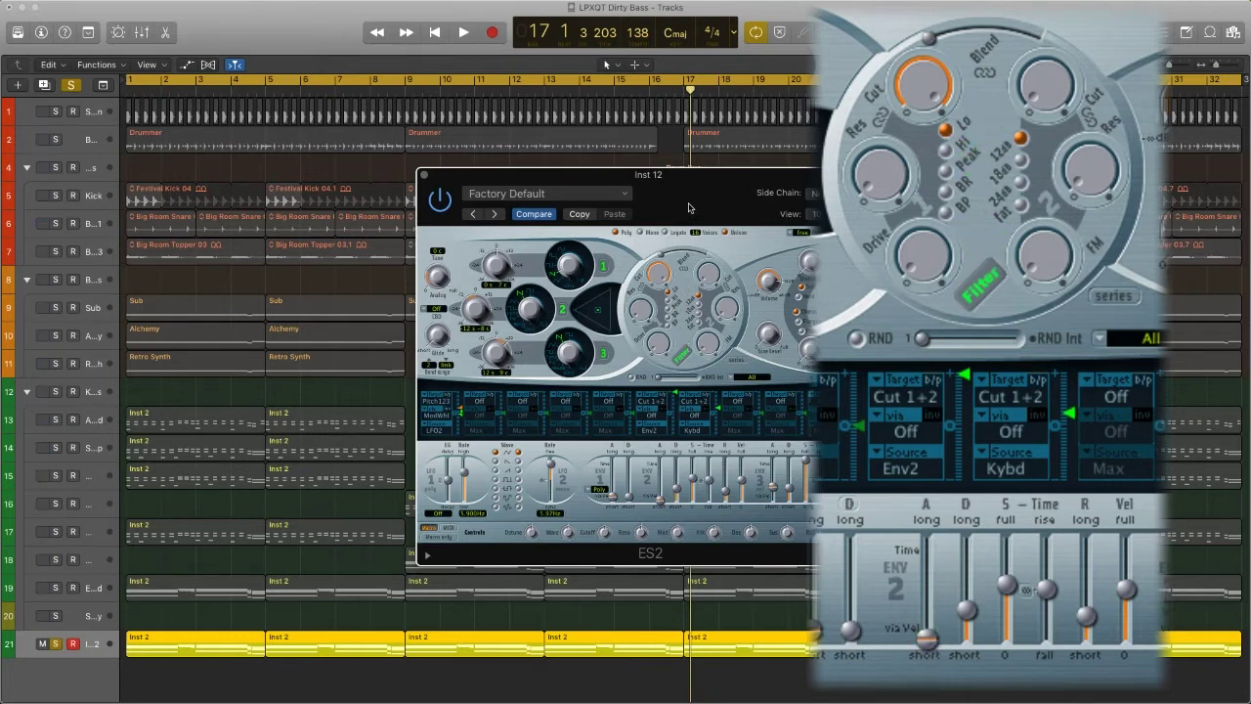
During playback, lower the cutoff and set the Env2 attack to 36ms and decay to 2300ms
{"action": "key", "text": "space"}
{"action": "left_click_drag", "start_coordinate": [658, 274], "coordinate": [664, 321]}
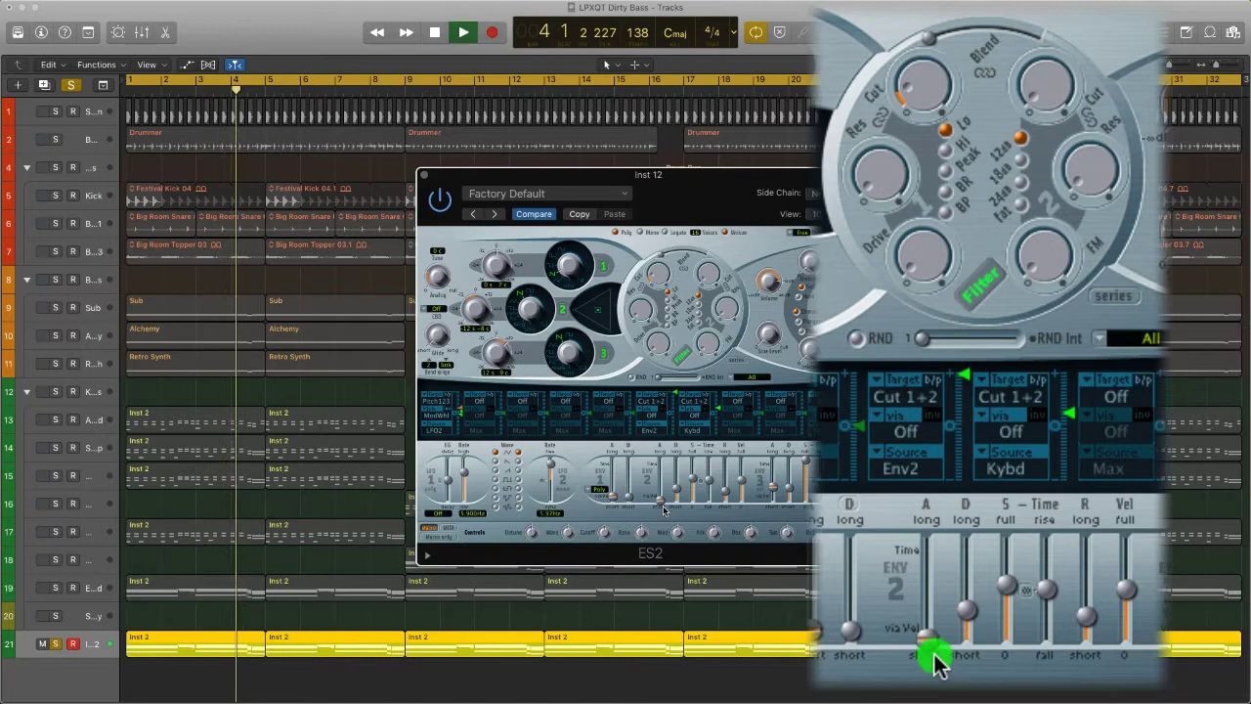
{"action": "left_click_drag", "start_coordinate": [935, 665], "coordinate": [922, 614]}
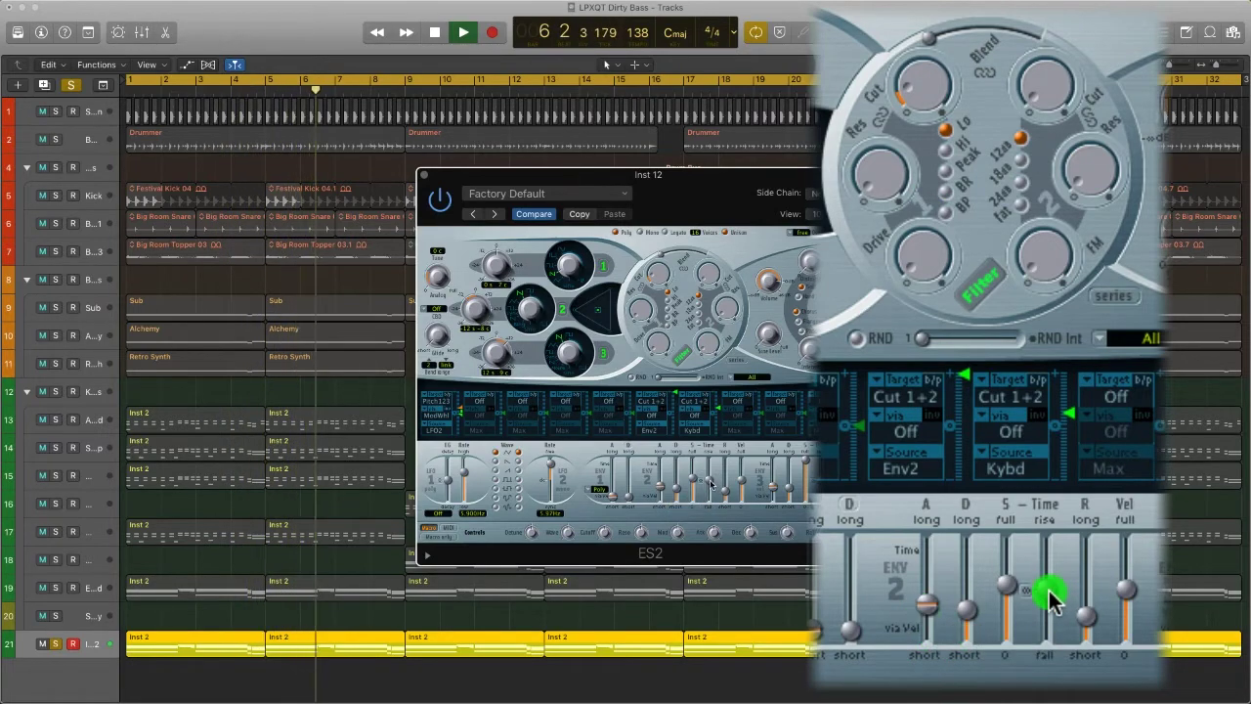
{"action": "left_click_drag", "start_coordinate": [1052, 598], "coordinate": [1088, 624]}
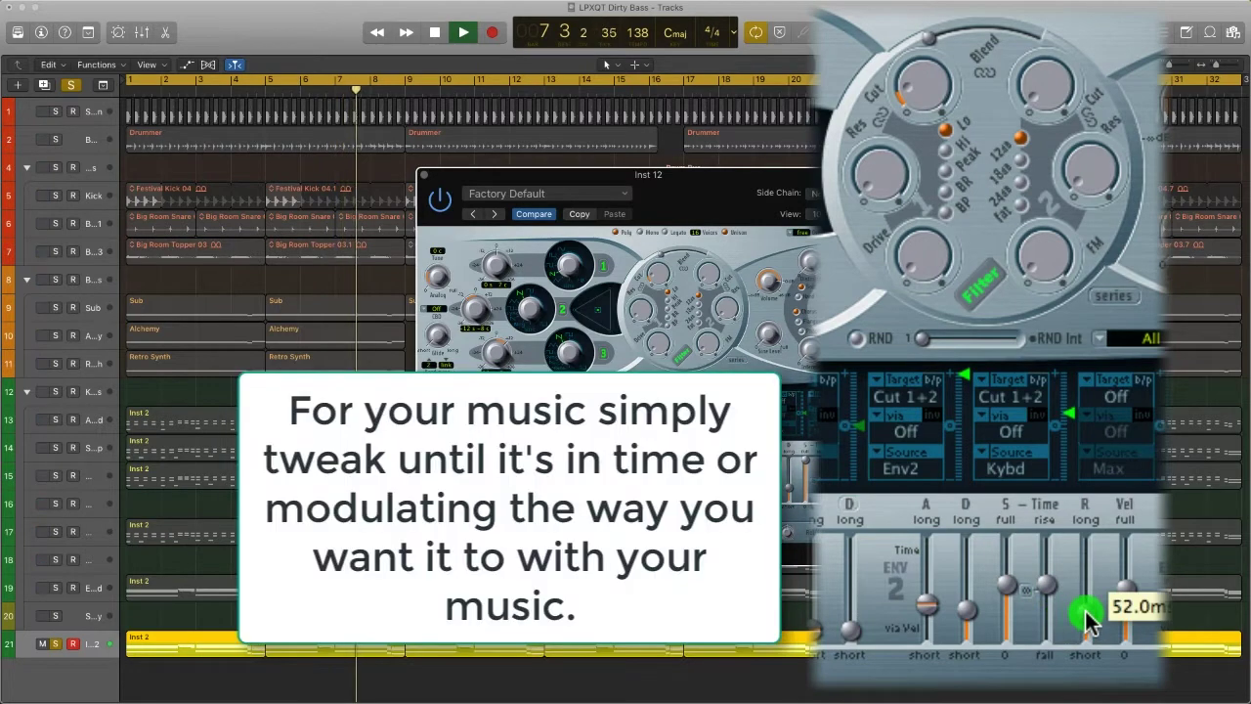
{"action": "left_click_drag", "start_coordinate": [967, 608], "coordinate": [1007, 566]}
{"action": "left_click", "coordinate": [1008, 598]}
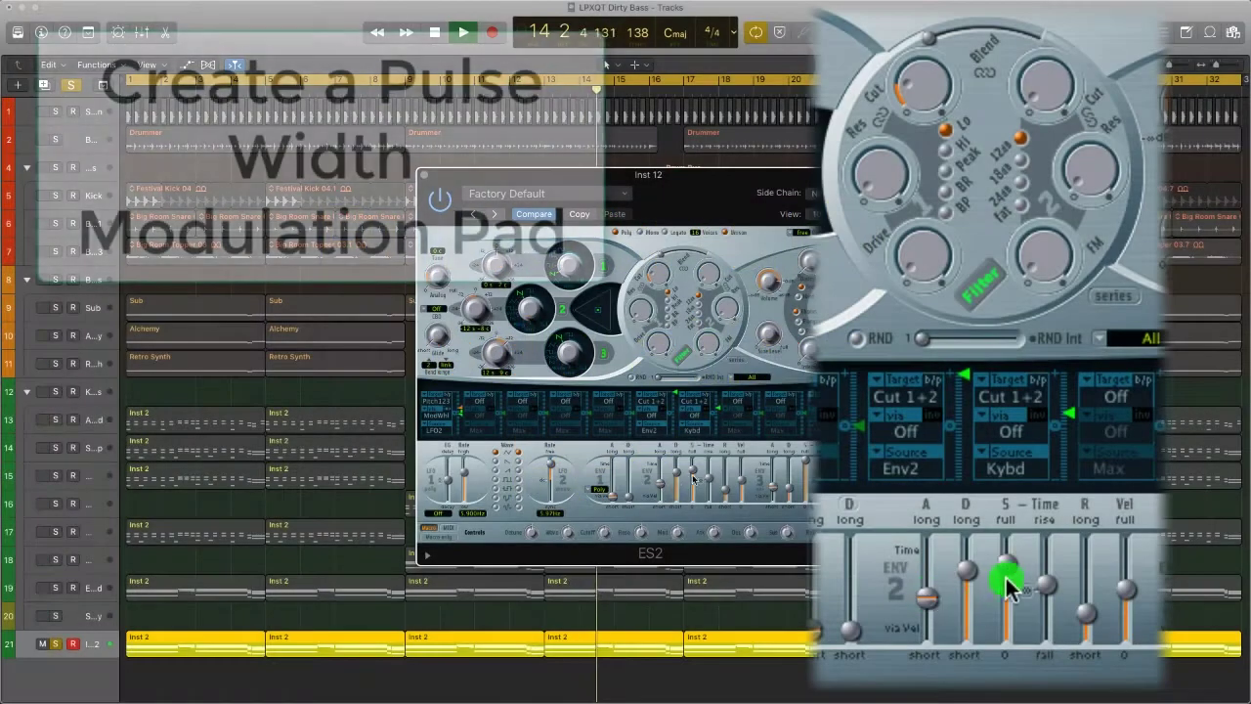
Lower the Env2 sustain to 0.358 with a 1700ms decay, and put Osc 2 and Osc 3 on square waves
{"action": "left_click_drag", "start_coordinate": [691, 478], "coordinate": [728, 492]}
{"action": "left_click", "coordinate": [679, 477]}
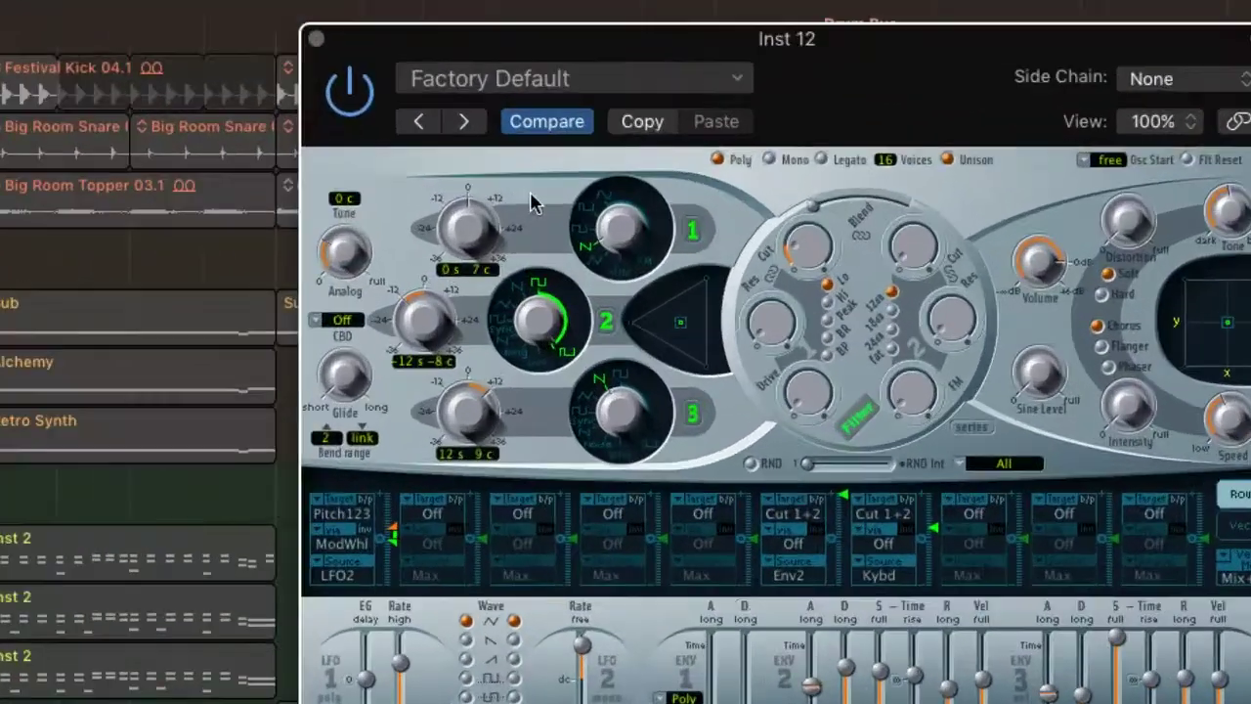
{"action": "left_click", "coordinate": [534, 273]}
{"action": "left_click", "coordinate": [618, 380]}
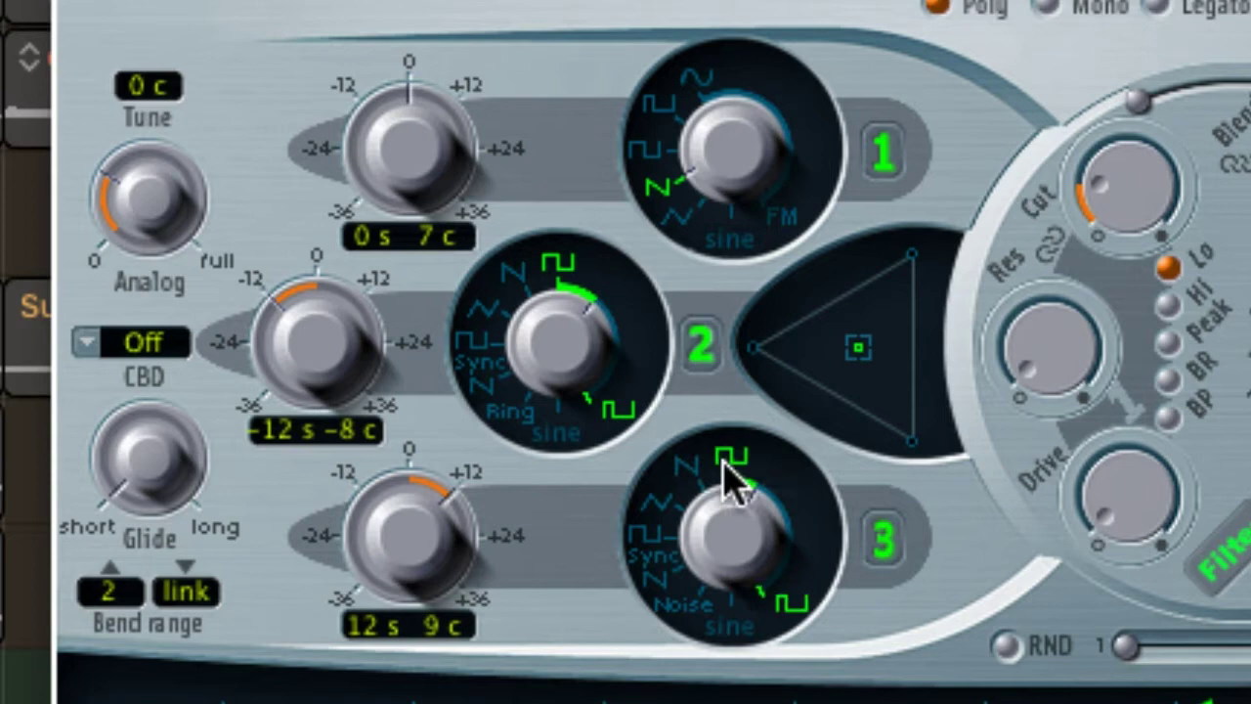
Adjust the Osc 3 and Osc 2 pulse widths
{"action": "left_click_drag", "start_coordinate": [731, 474], "coordinate": [745, 673]}
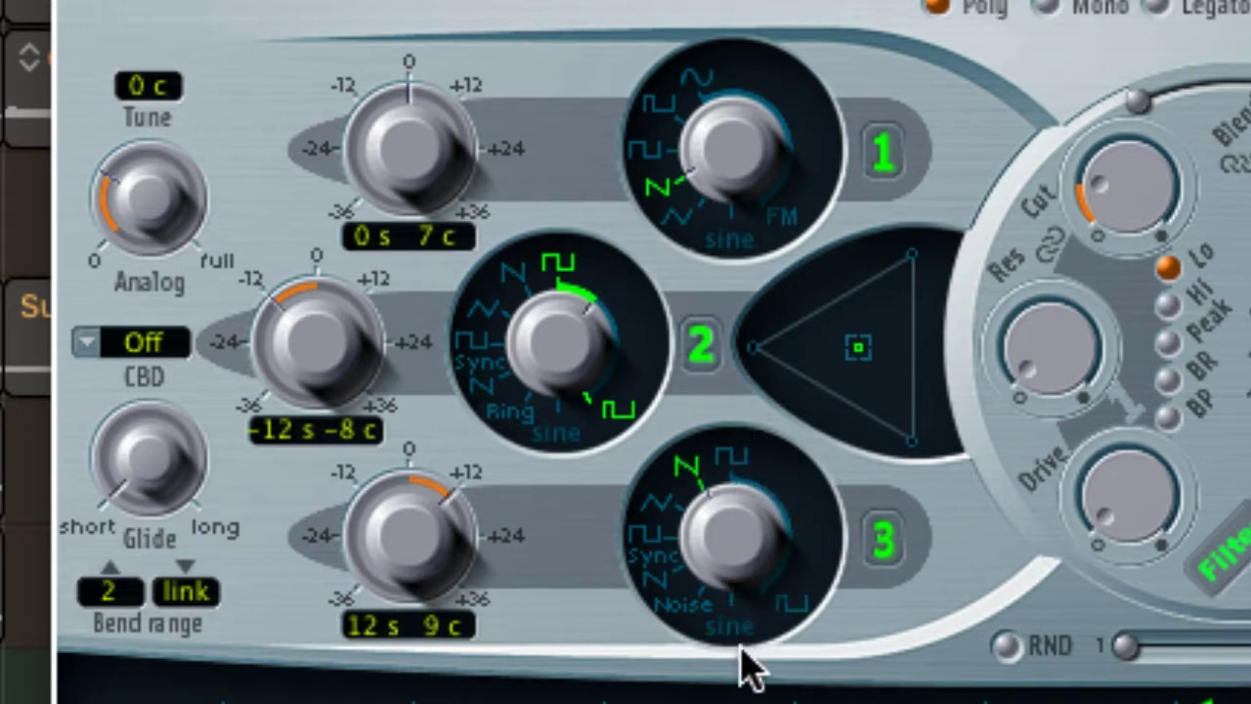
{"action": "left_click_drag", "start_coordinate": [558, 355], "coordinate": [552, 328]}
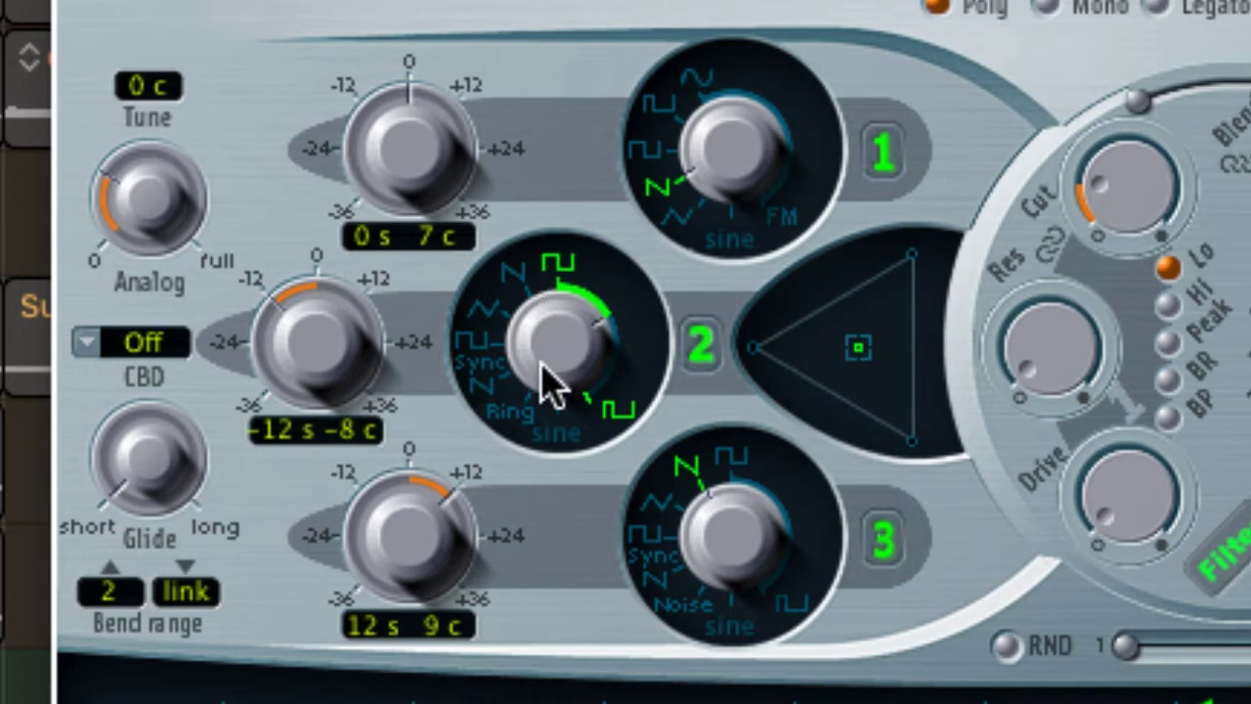
{"action": "left_click_drag", "start_coordinate": [556, 346], "coordinate": [531, 360]}
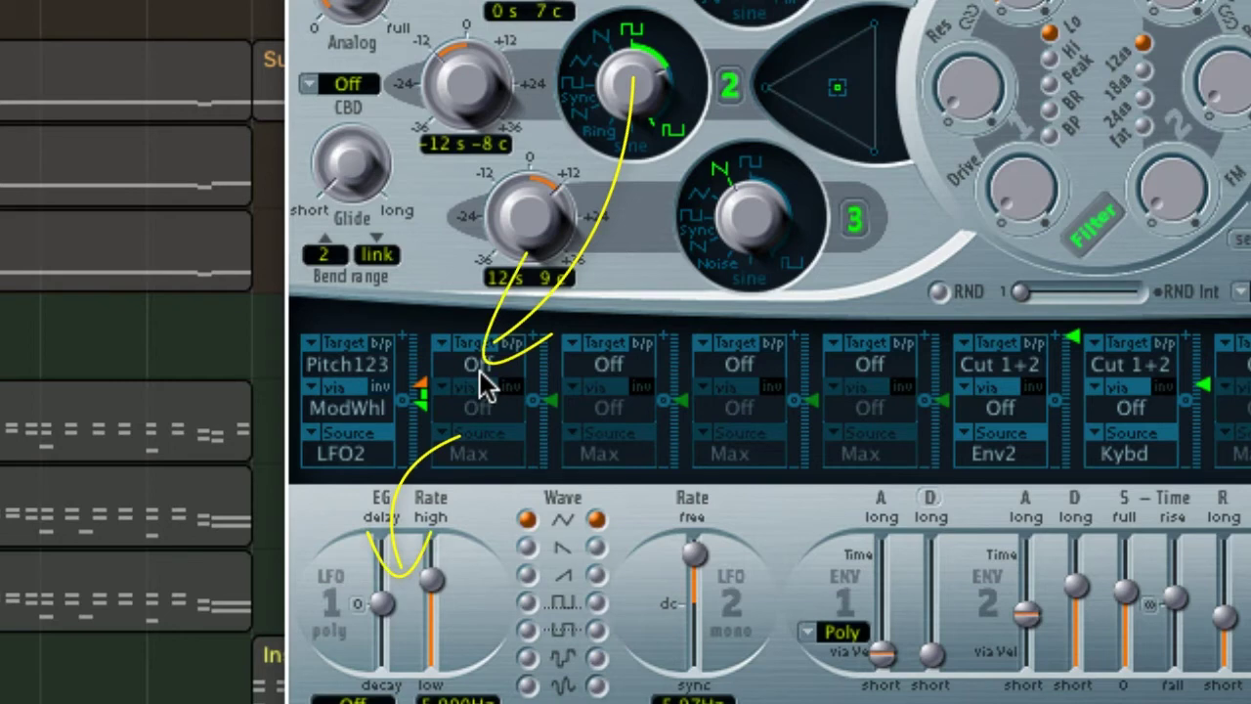
In Router slot 2, route LFO1 to Osc2Wave with intensity about 0.45
{"action": "left_click", "coordinate": [479, 372]}
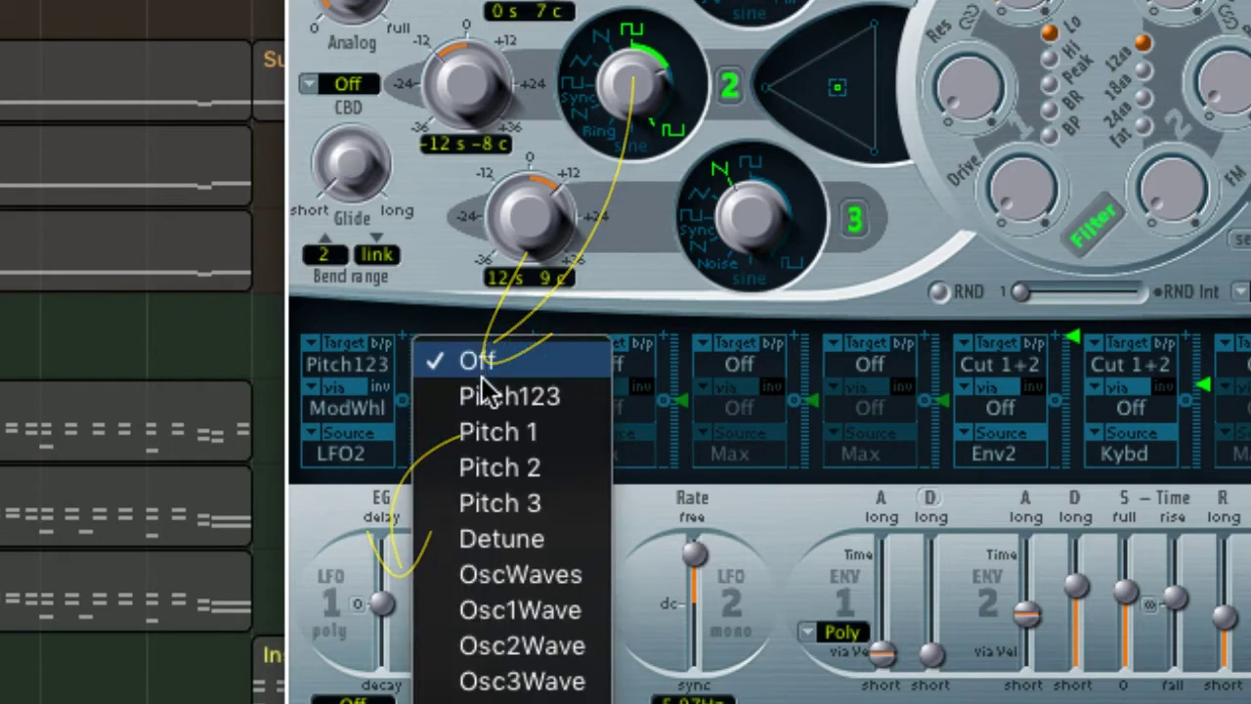
{"action": "left_click", "coordinate": [548, 656]}
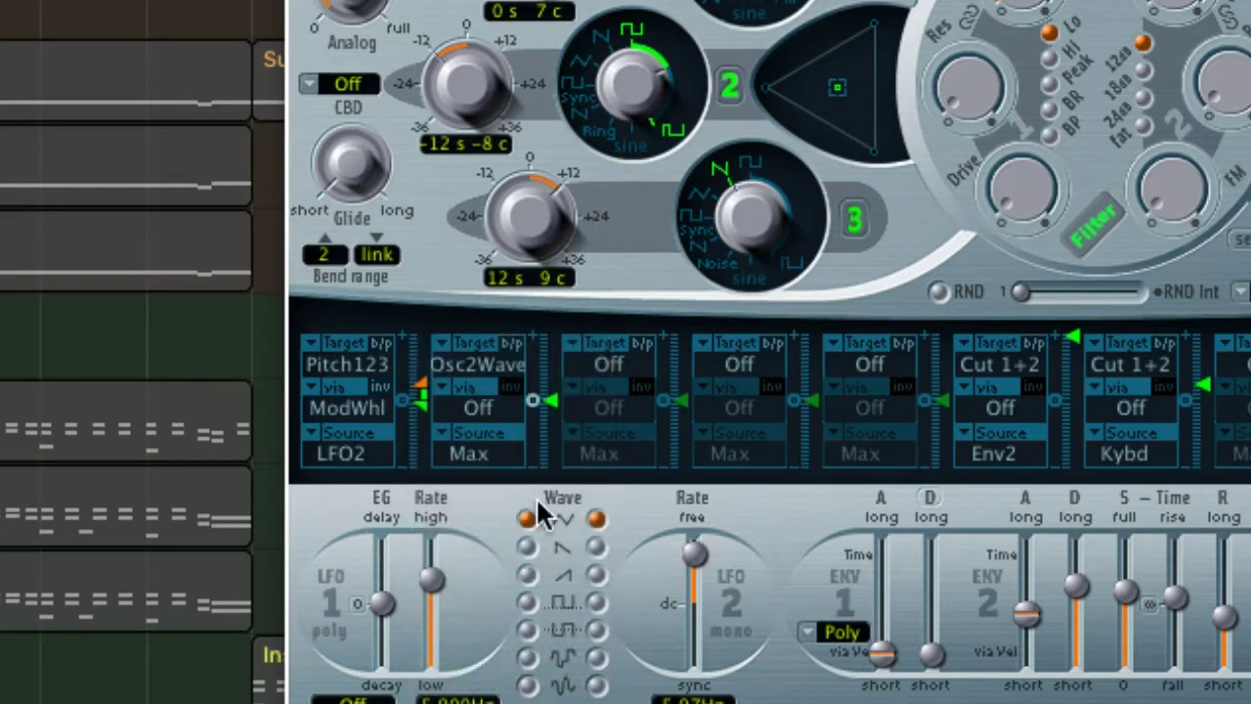
{"action": "left_click", "coordinate": [490, 455]}
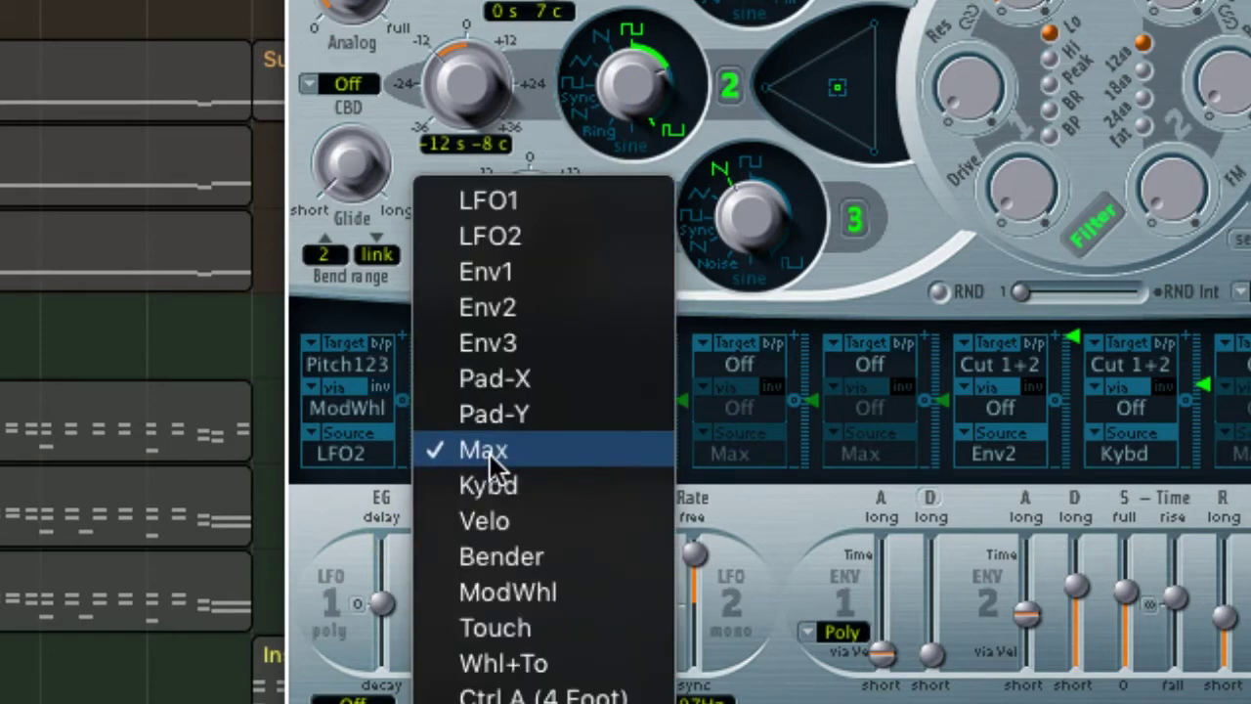
{"action": "left_click", "coordinate": [576, 202]}
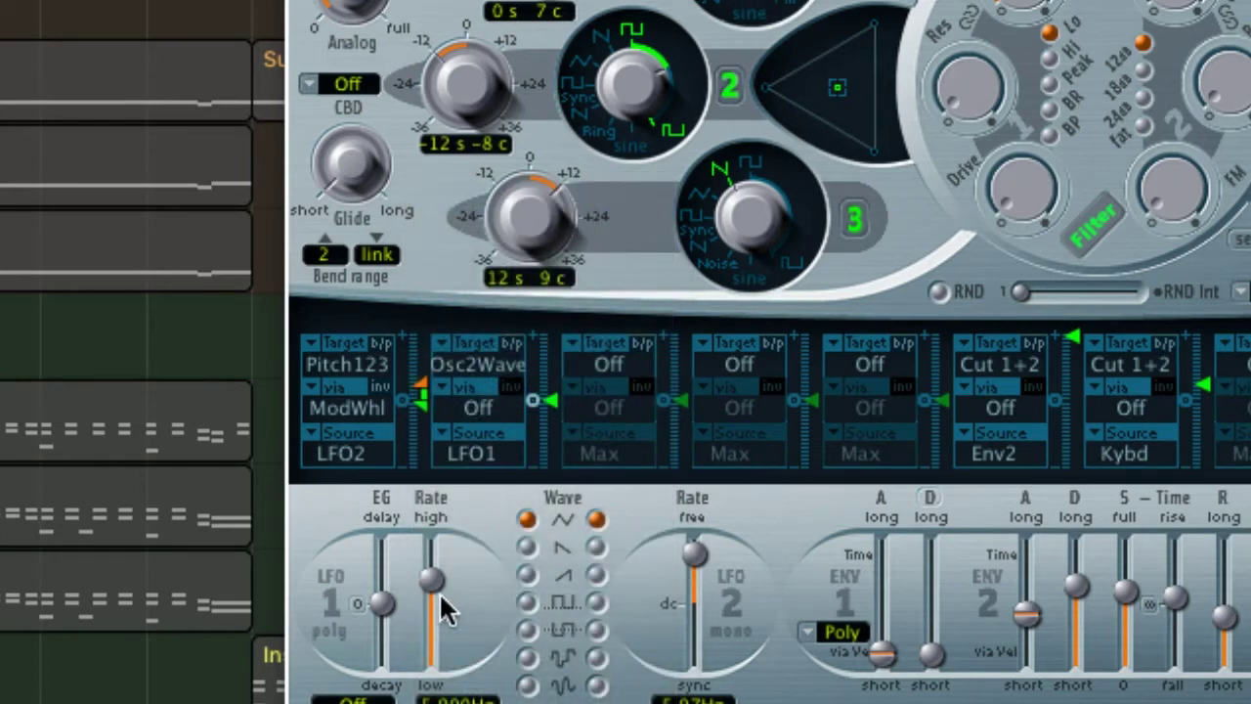
{"action": "left_click_drag", "start_coordinate": [544, 401], "coordinate": [562, 249]}
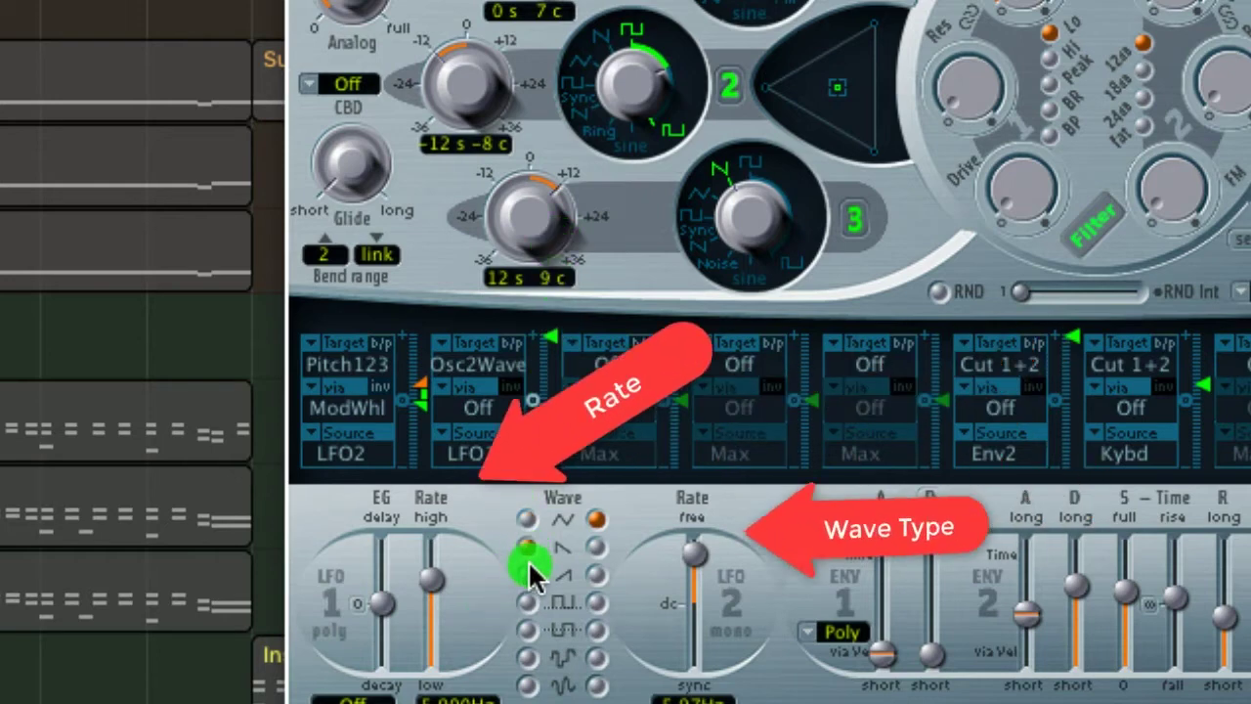
Try LFO1's square and first wave shapes and lower its rate to about 14 Hz
{"action": "left_click", "coordinate": [526, 601]}
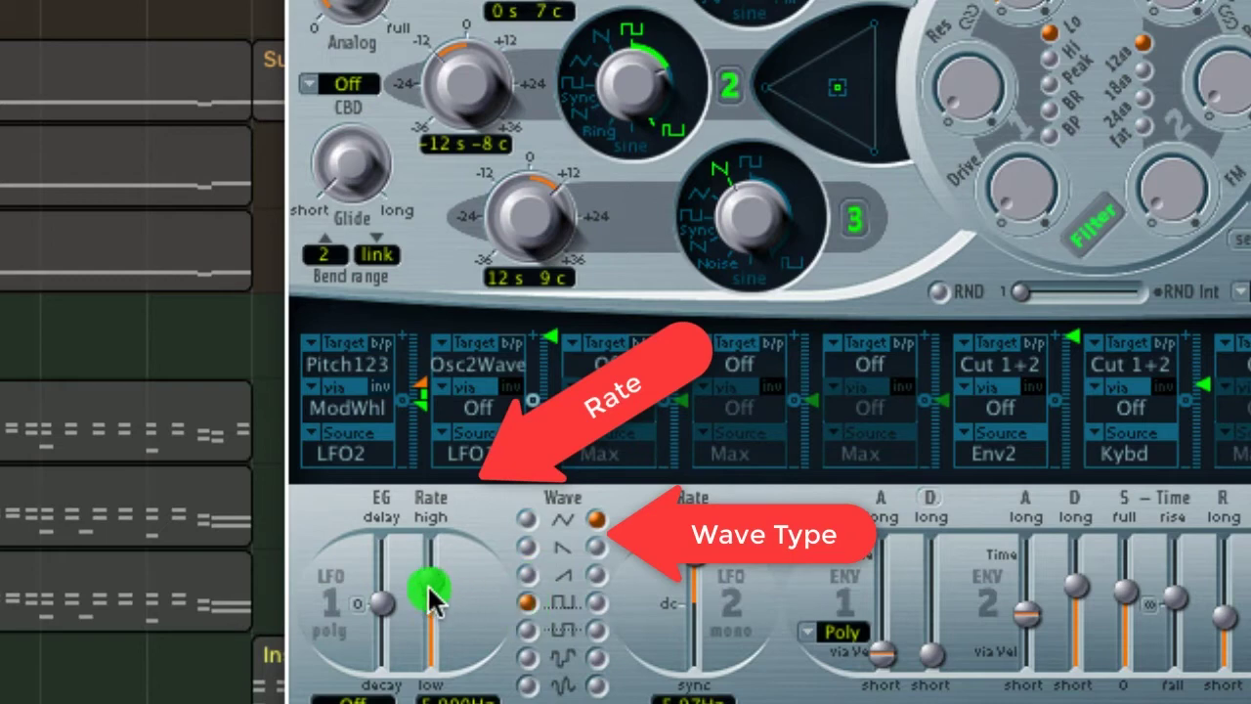
{"action": "left_click_drag", "start_coordinate": [443, 580], "coordinate": [433, 586]}
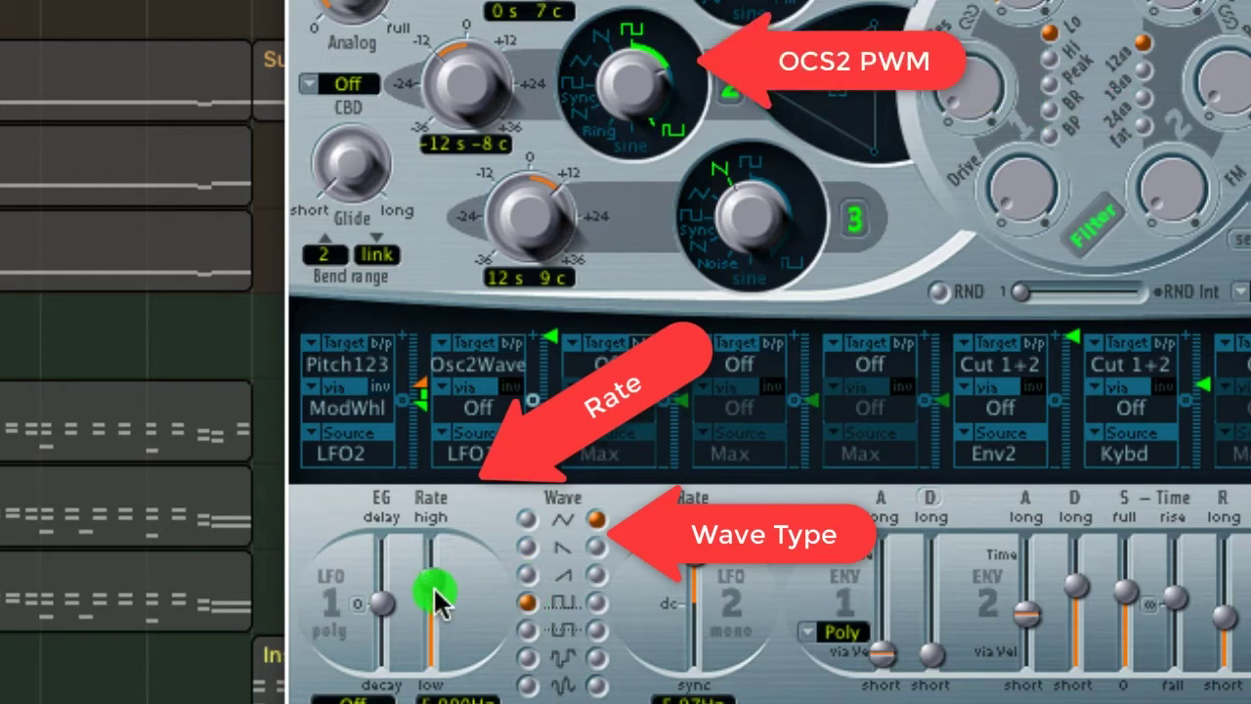
{"action": "left_click", "coordinate": [525, 520]}
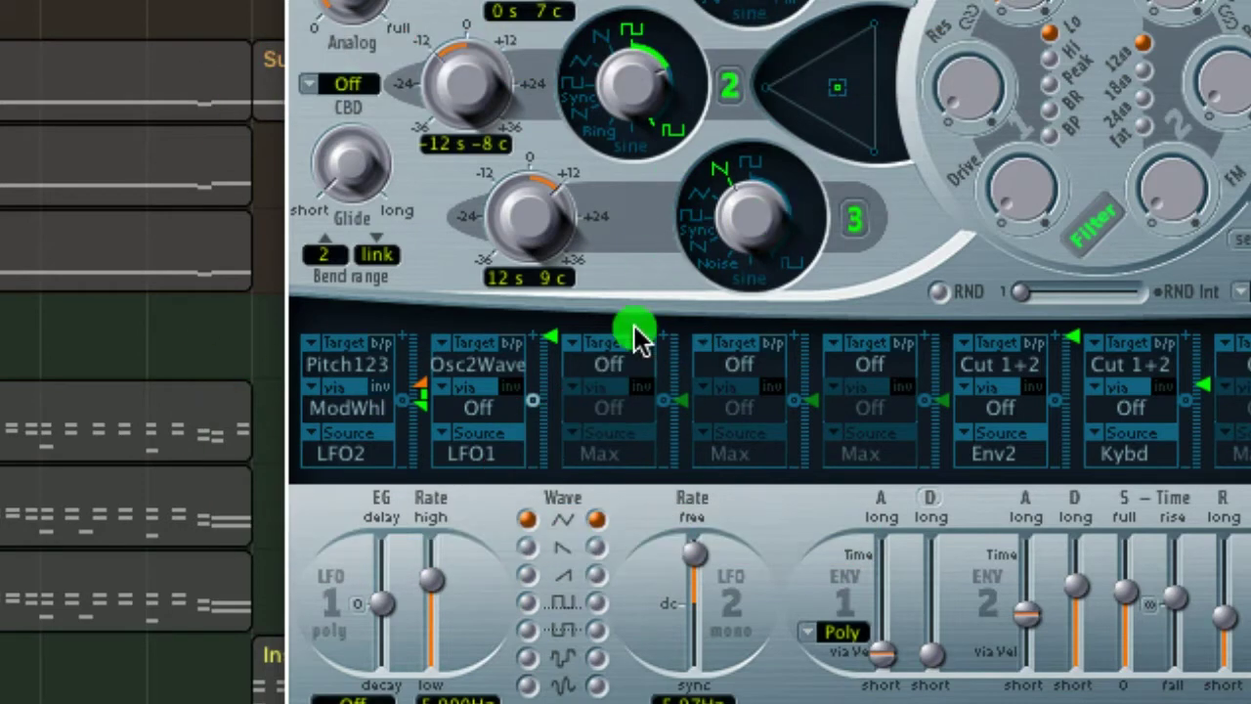
{"action": "left_click", "coordinate": [435, 593]}
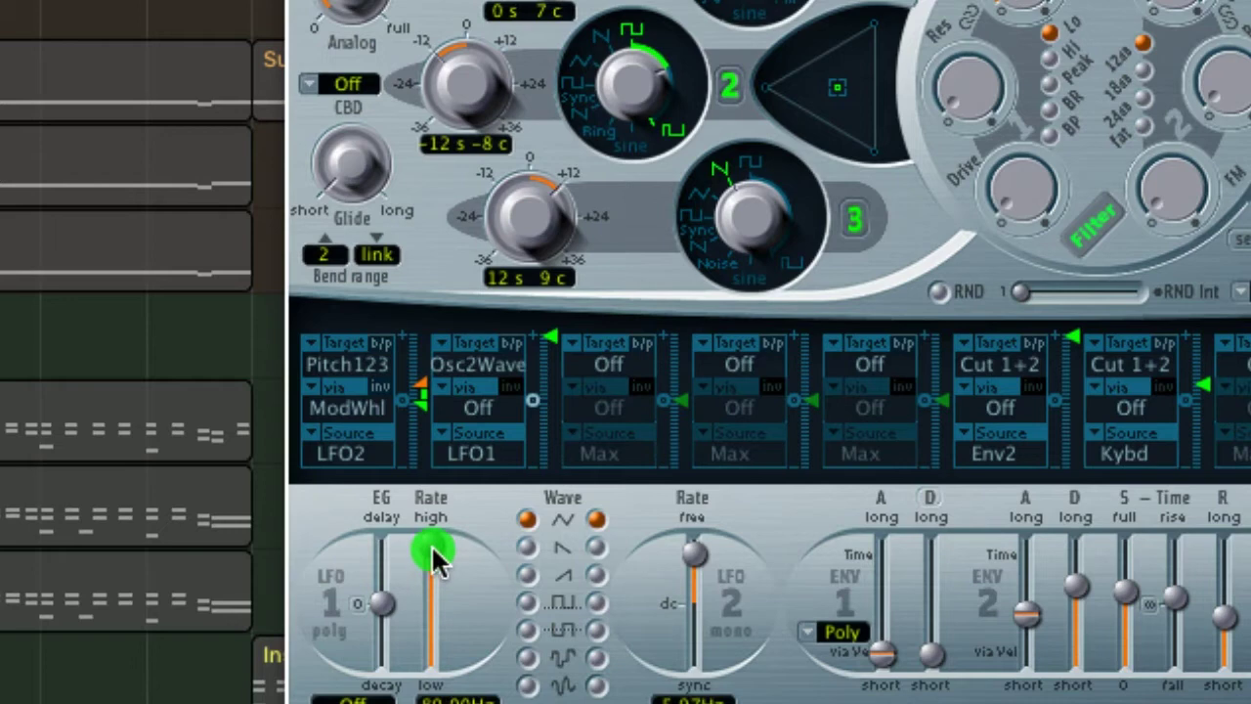
{"action": "left_click_drag", "start_coordinate": [433, 577], "coordinate": [430, 582]}
Try other LFO1 wave shapes, adjust Osc2's waveform, and settle on LFO1's last shape at 6.89 Hz
{"action": "left_click", "coordinate": [525, 554]}
{"action": "left_click", "coordinate": [527, 575]}
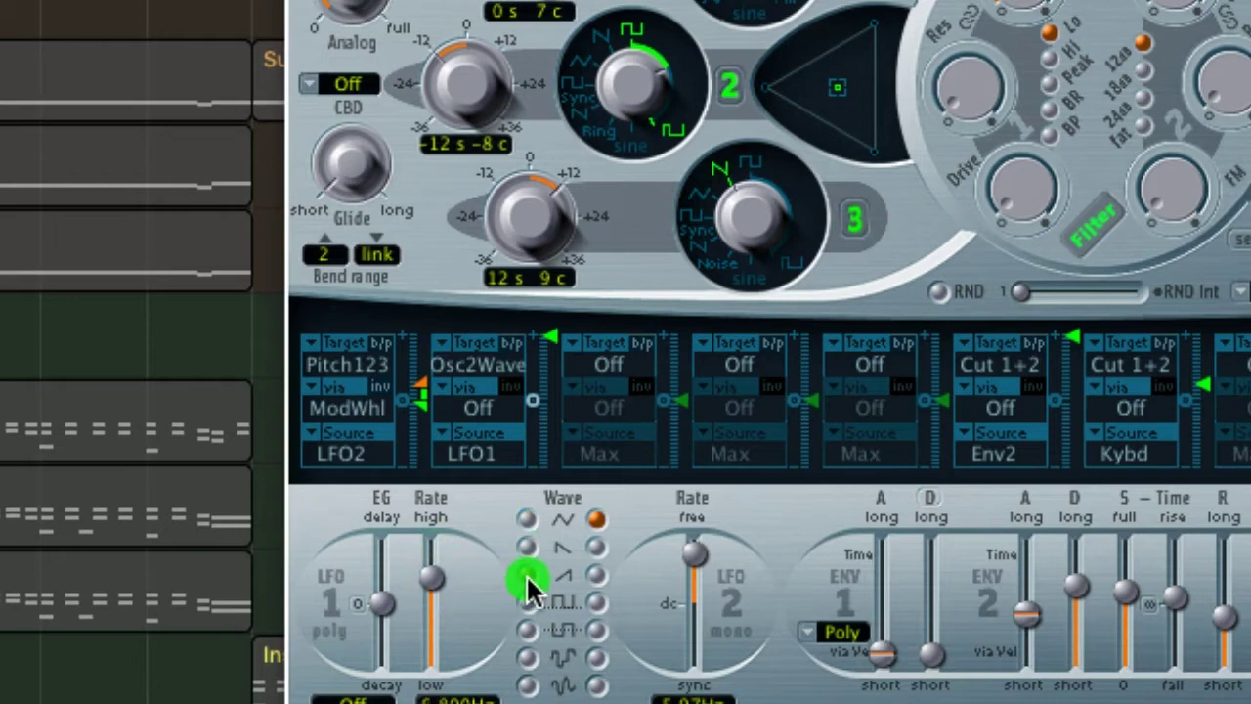
{"action": "left_click", "coordinate": [523, 603]}
{"action": "left_click_drag", "start_coordinate": [660, 122], "coordinate": [637, 112]}
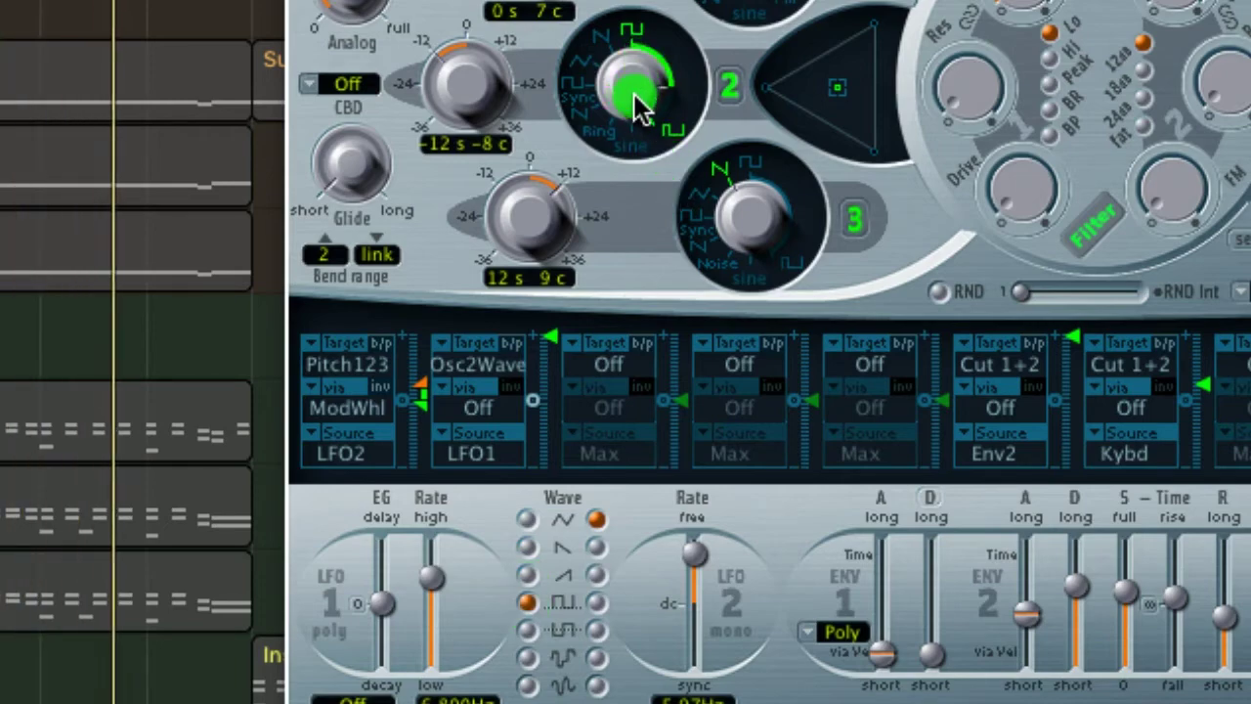
{"action": "left_click", "coordinate": [548, 533]}
{"action": "left_click", "coordinate": [518, 695]}
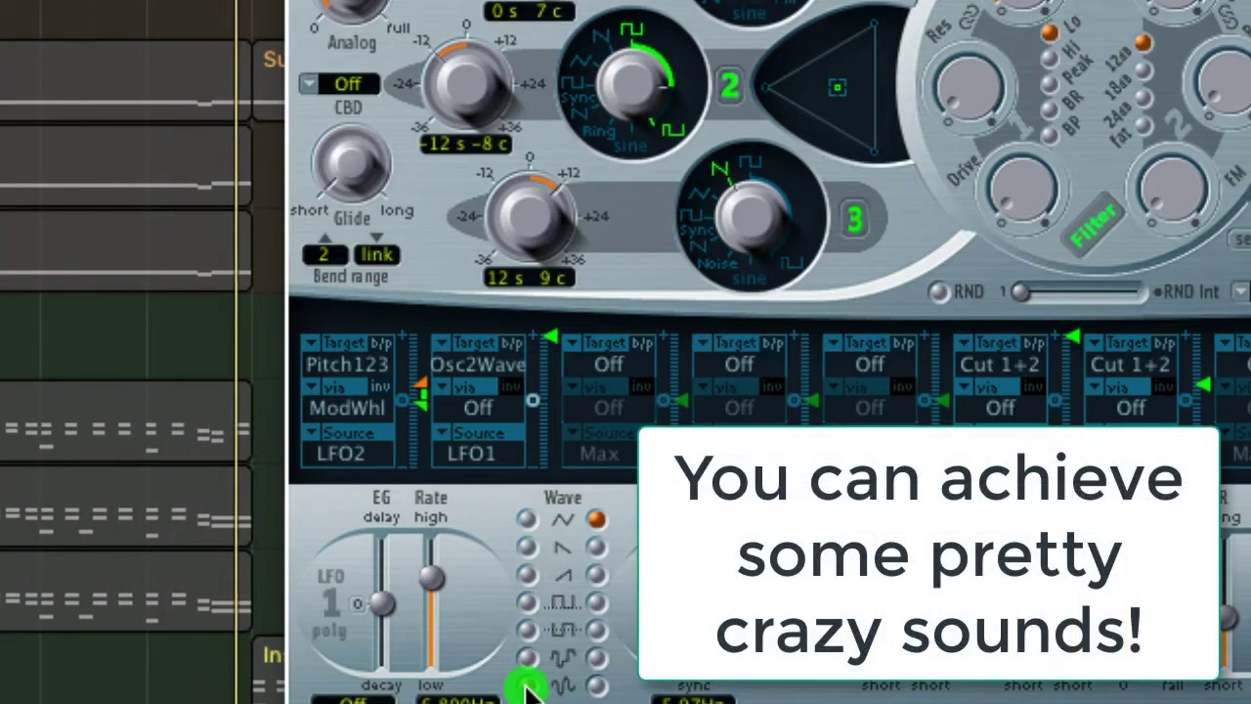
{"action": "mouse_move", "coordinate": [433, 600]}
{"action": "left_mouse_down"}
{"action": "mouse_move", "coordinate": [433, 575]}
{"action": "mouse_move", "coordinate": [431, 623]}
{"action": "mouse_move", "coordinate": [440, 618]}
{"action": "left_mouse_up"}
{"action": "left_click", "coordinate": [504, 683]}
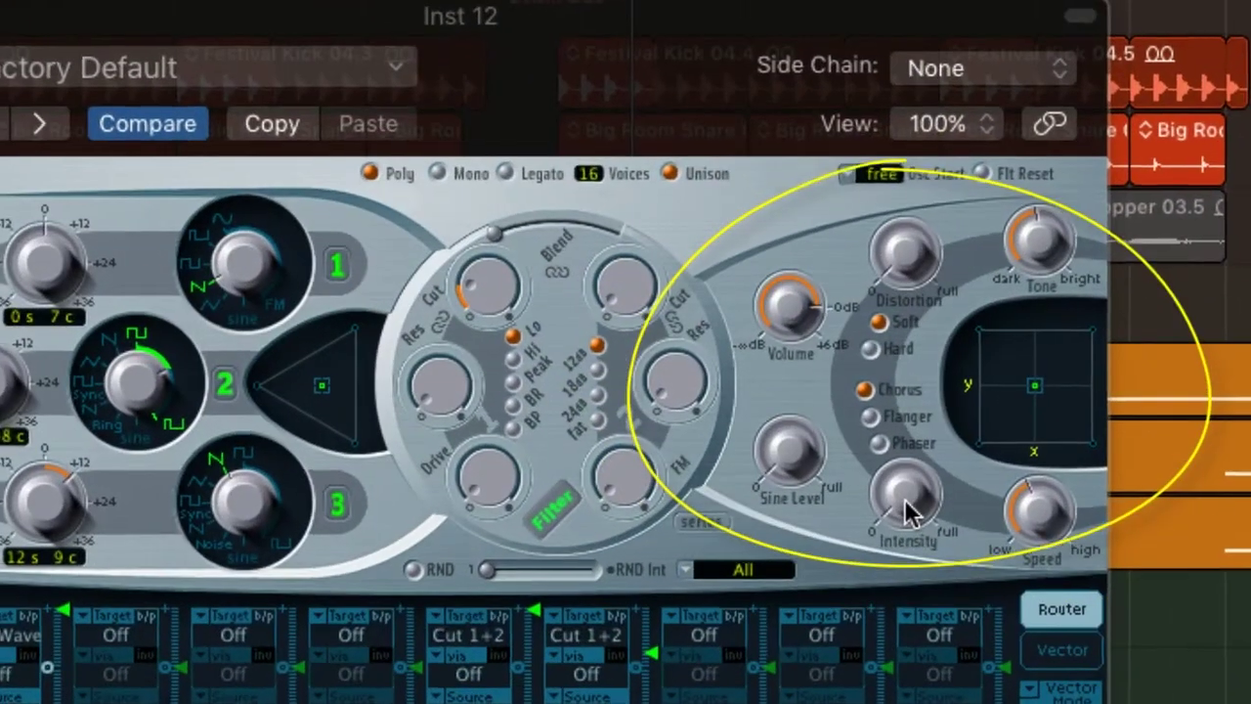
Sweep the Chorus Intensity knob between zero and full, finally leaving it at 100
{"action": "mouse_move", "coordinate": [812, 356]}
{"action": "left_click_drag", "start_coordinate": [910, 510], "coordinate": [902, 481]}
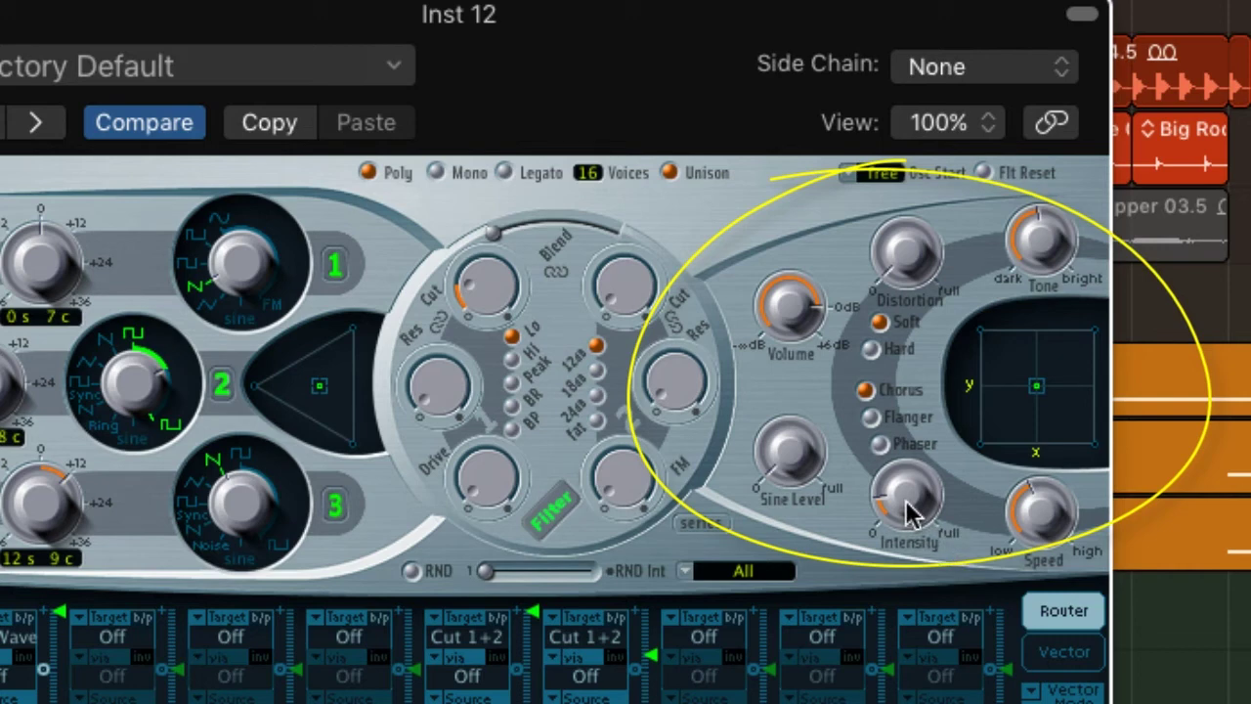
{"action": "mouse_move", "coordinate": [907, 511]}
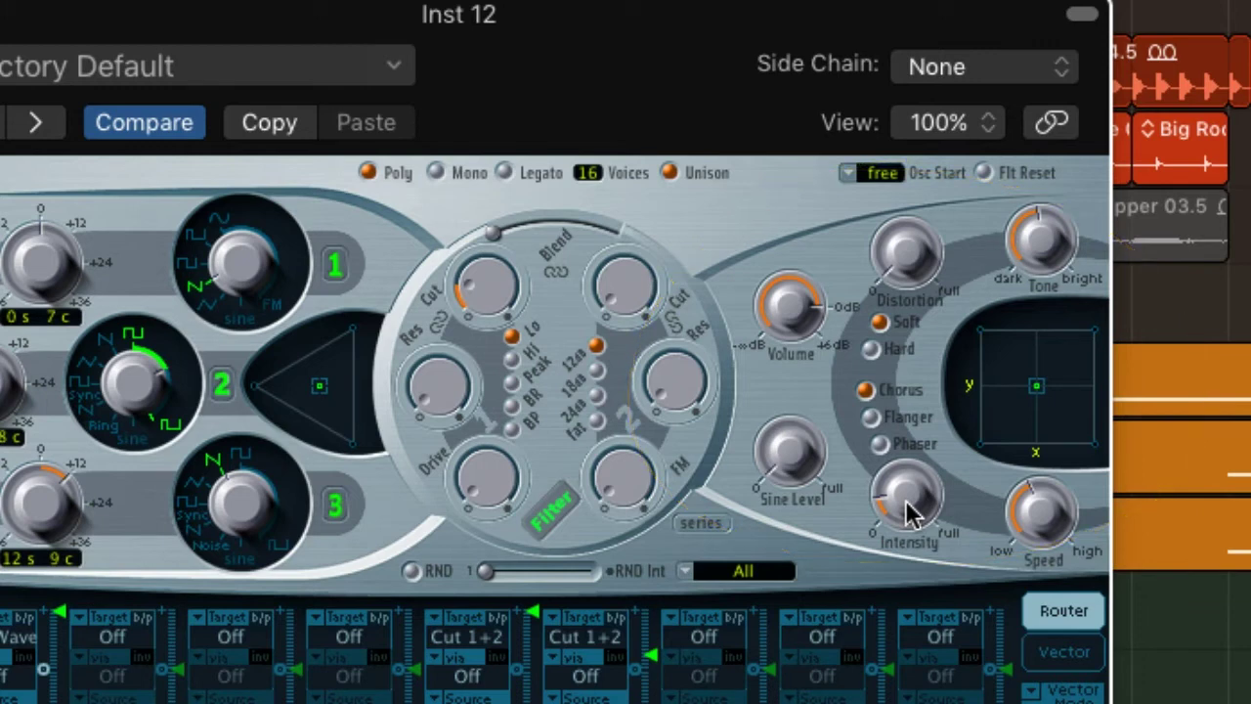
{"action": "left_click_drag", "start_coordinate": [907, 510], "coordinate": [915, 577]}
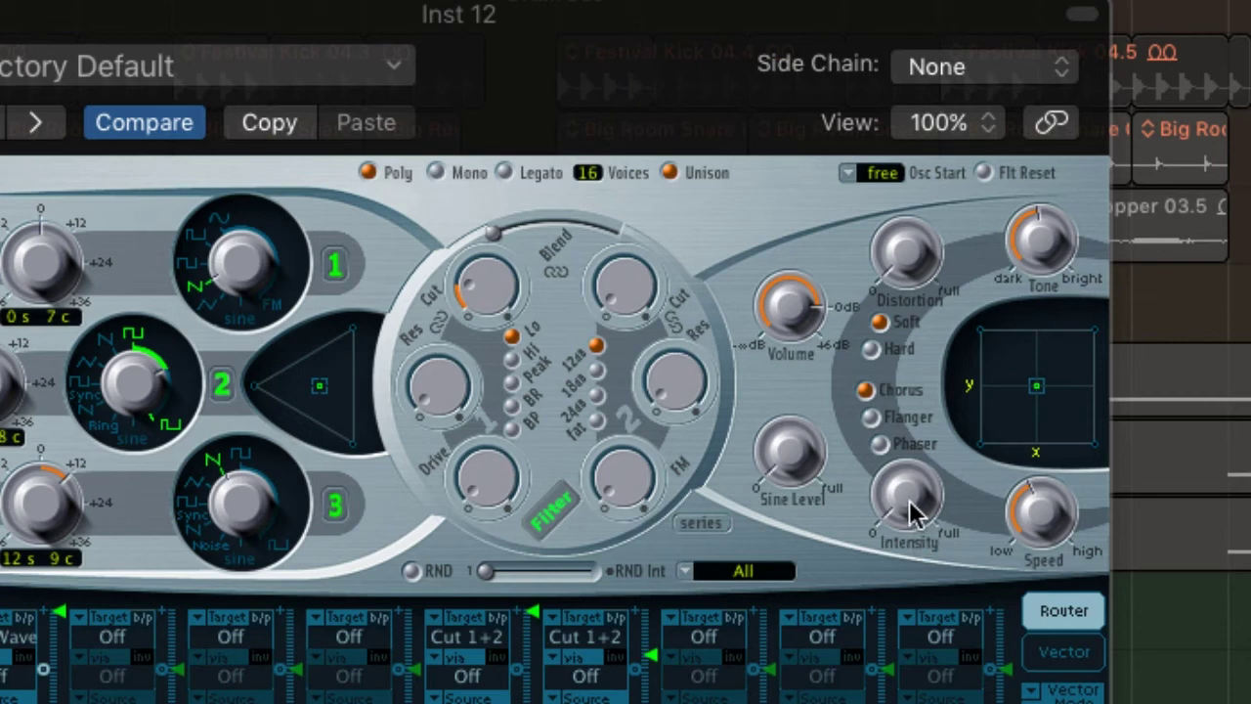
{"action": "left_click_drag", "start_coordinate": [909, 513], "coordinate": [908, 118]}
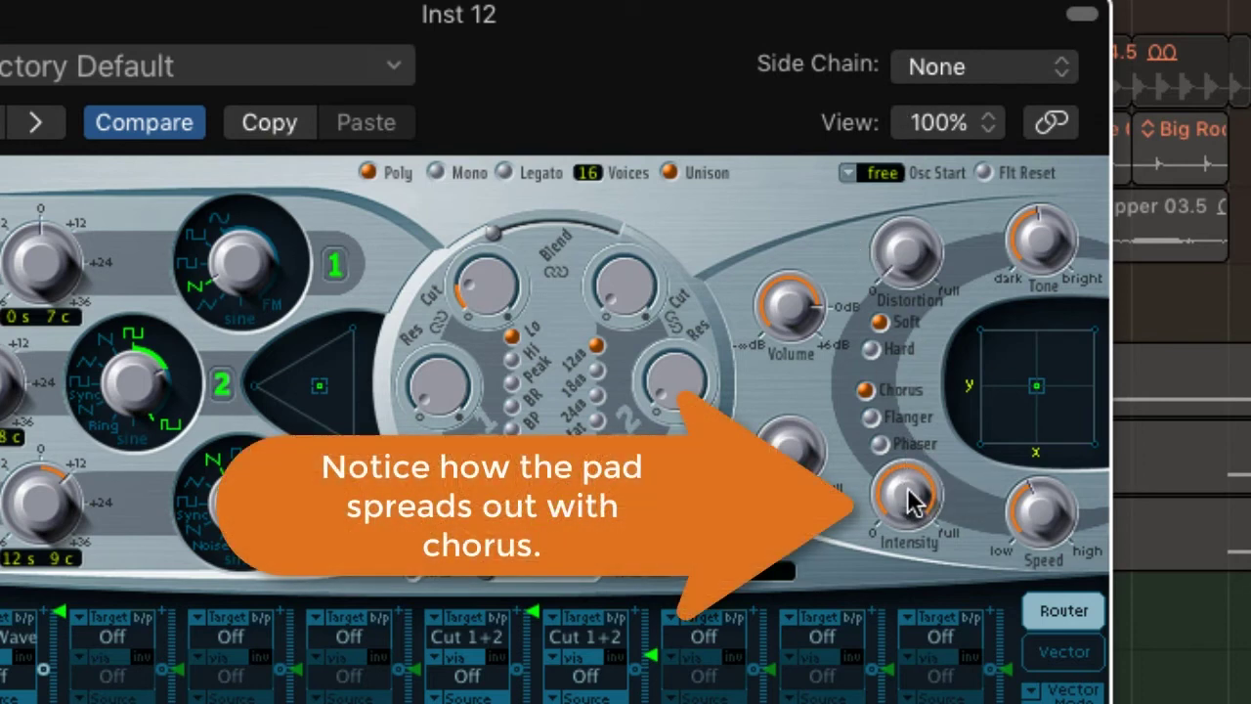
{"action": "left_click_drag", "start_coordinate": [909, 500], "coordinate": [890, 703]}
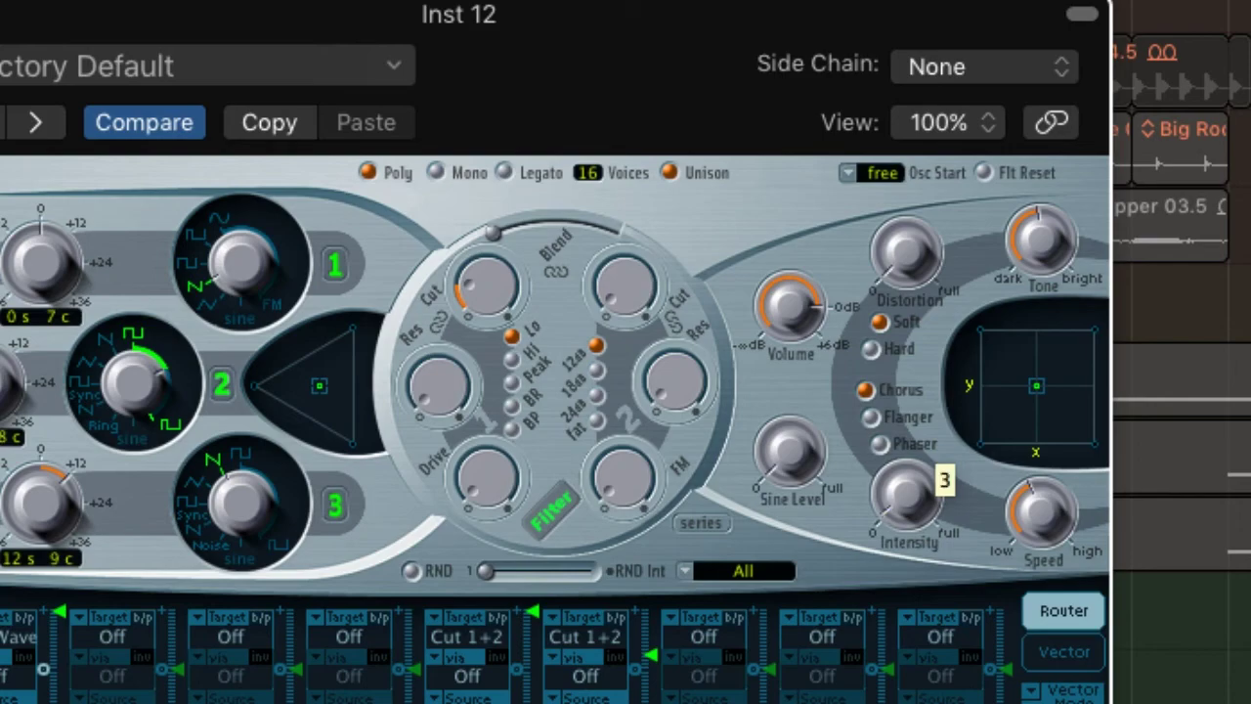
{"action": "left_click_drag", "start_coordinate": [890, 685], "coordinate": [889, 567]}
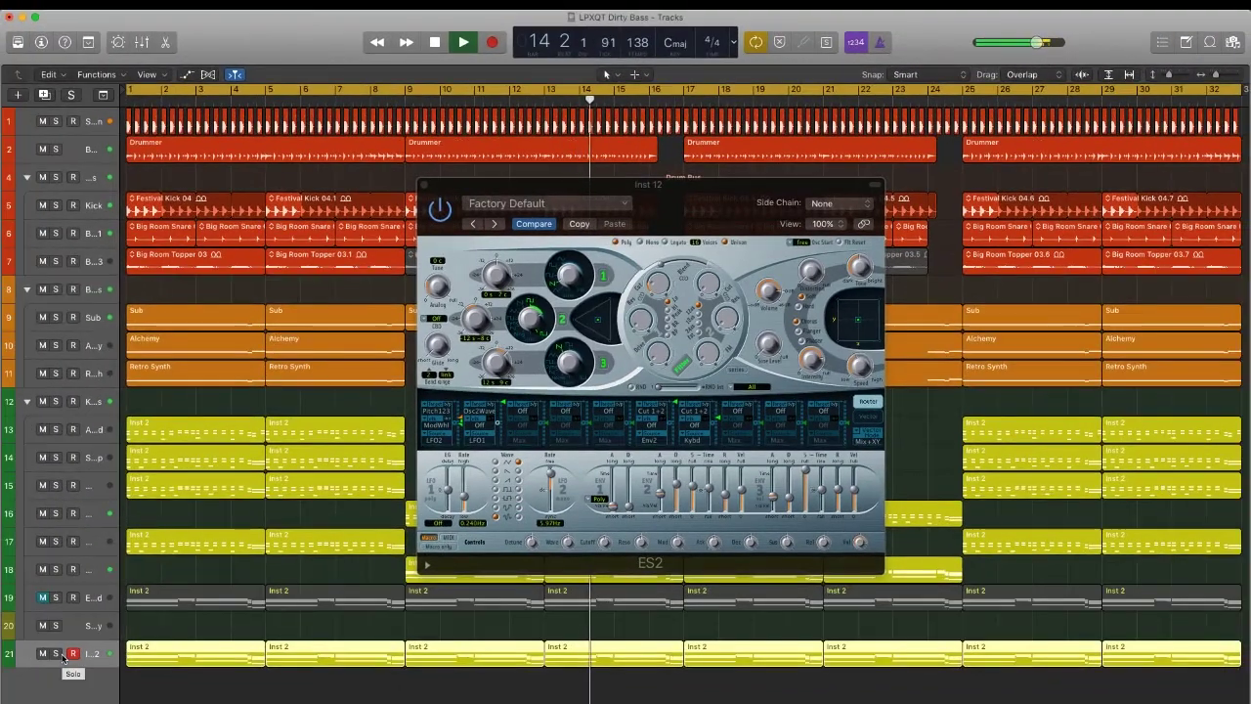
Lower Inst 12's volume to -13.8 dB, set LFO1 rate to 0.320 Hz, and nudge Filter 1 cutoff to 0.096
{"action": "key", "text": "x"}
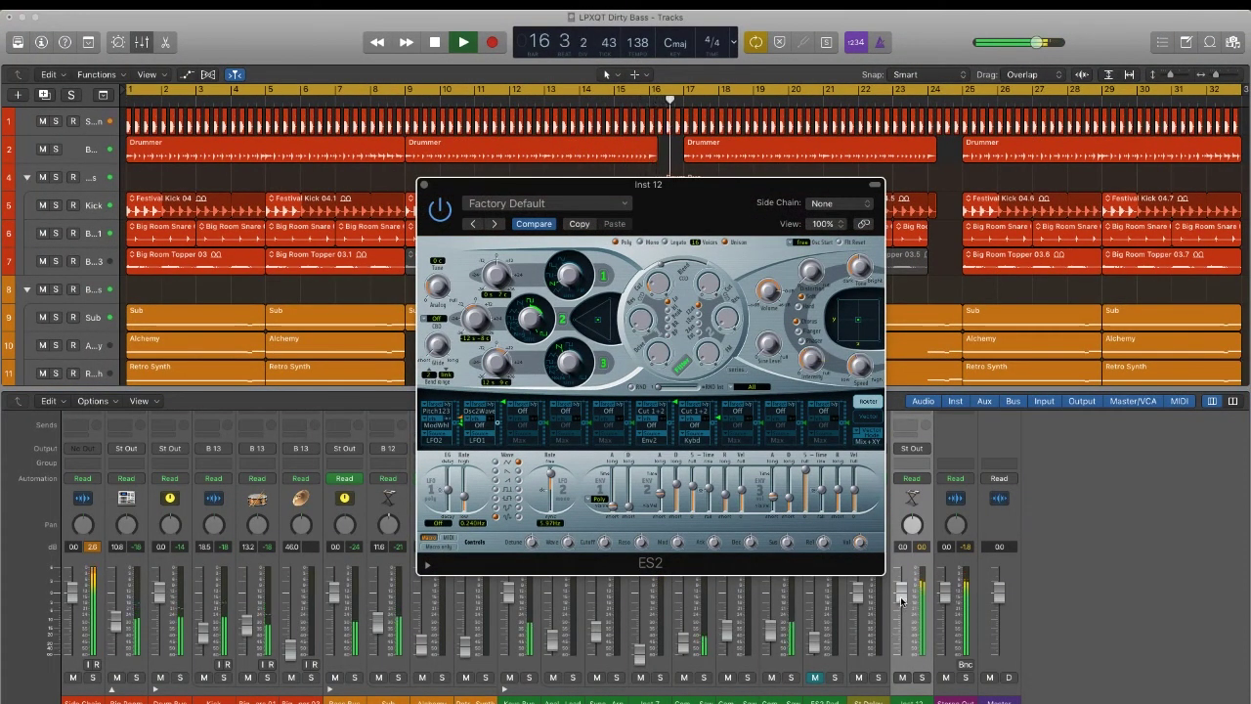
{"action": "left_click_drag", "start_coordinate": [902, 600], "coordinate": [901, 636]}
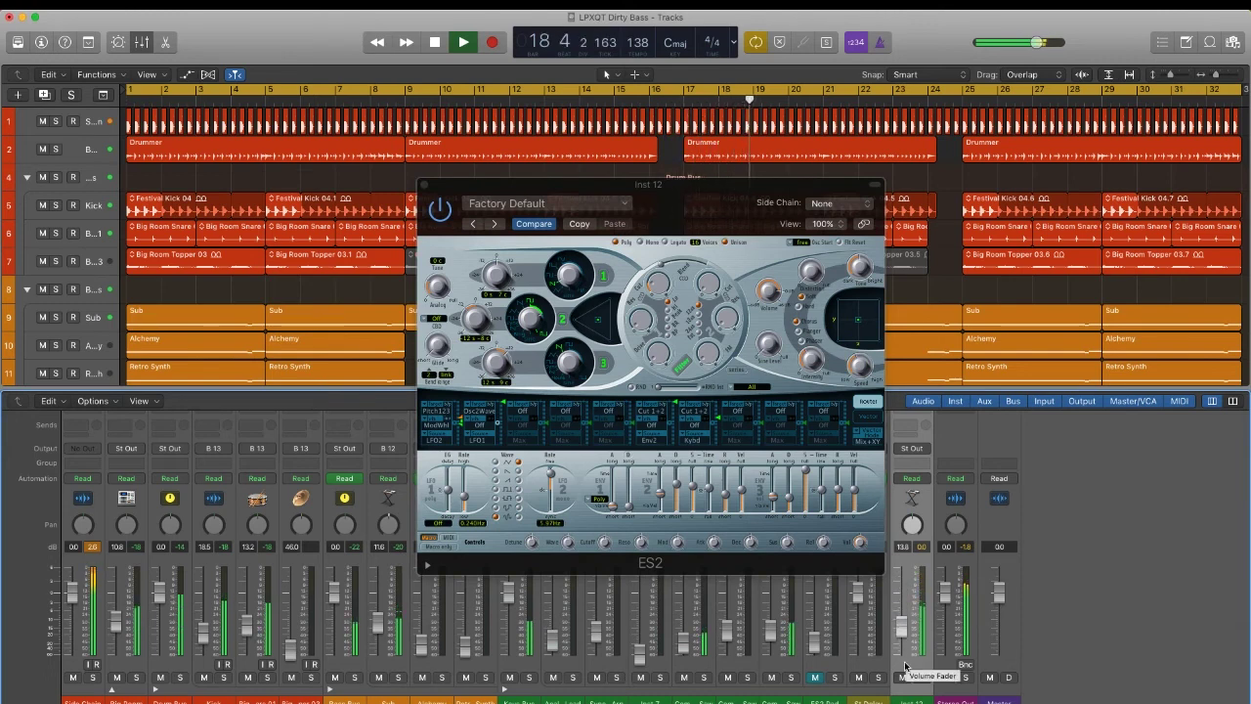
{"action": "left_click", "coordinate": [465, 498]}
{"action": "mouse_move", "coordinate": [666, 285]}
{"action": "left_mouse_down"}
{"action": "mouse_move", "coordinate": [662, 296]}
{"action": "mouse_move", "coordinate": [666, 281]}
{"action": "left_mouse_up"}
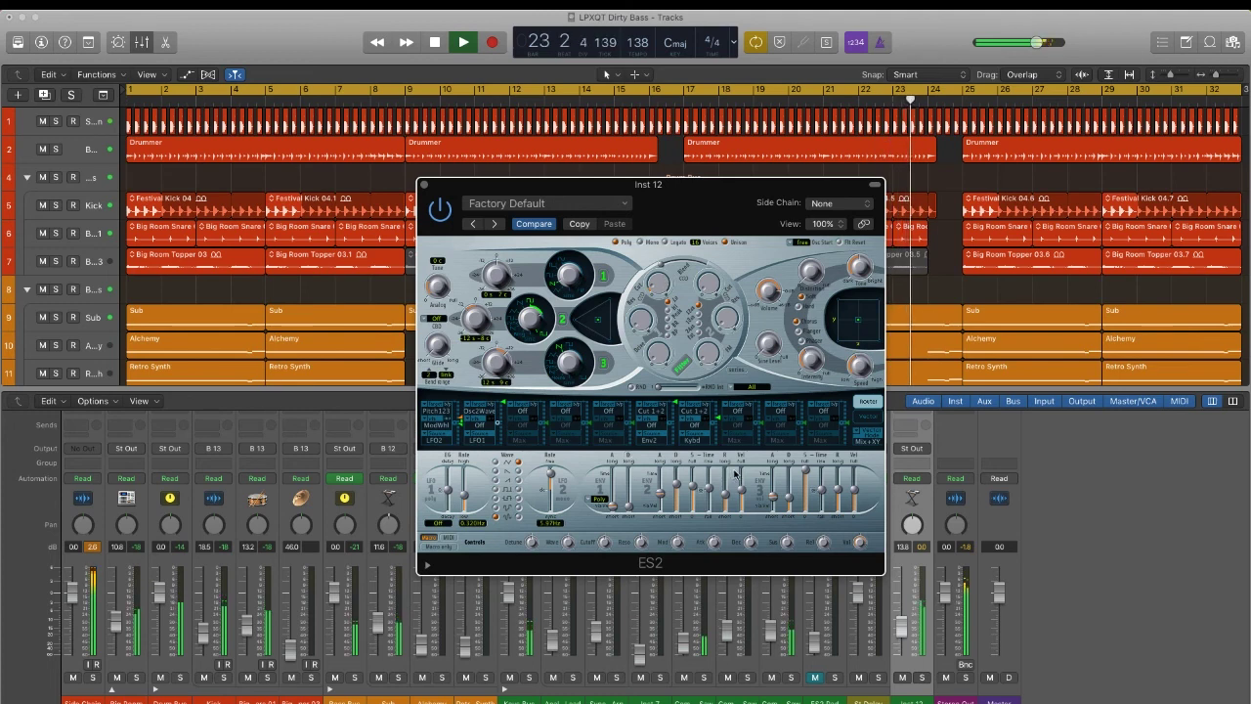